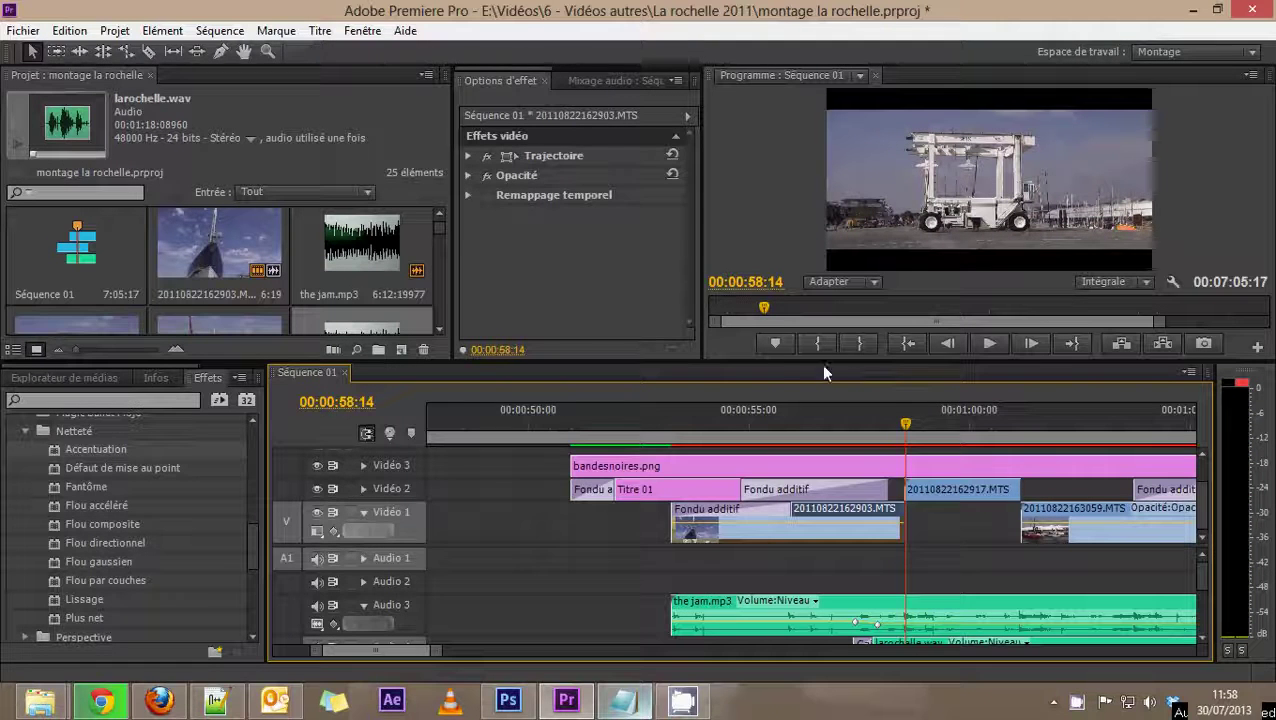
# - Enlarge the program preview and play the crane clip 20110822162917.MTS to inspect its camera shake, returning to its start
pyautogui.moveTo(785, 367); pyautogui.dragTo(845, 557)
pyautogui.press('space')
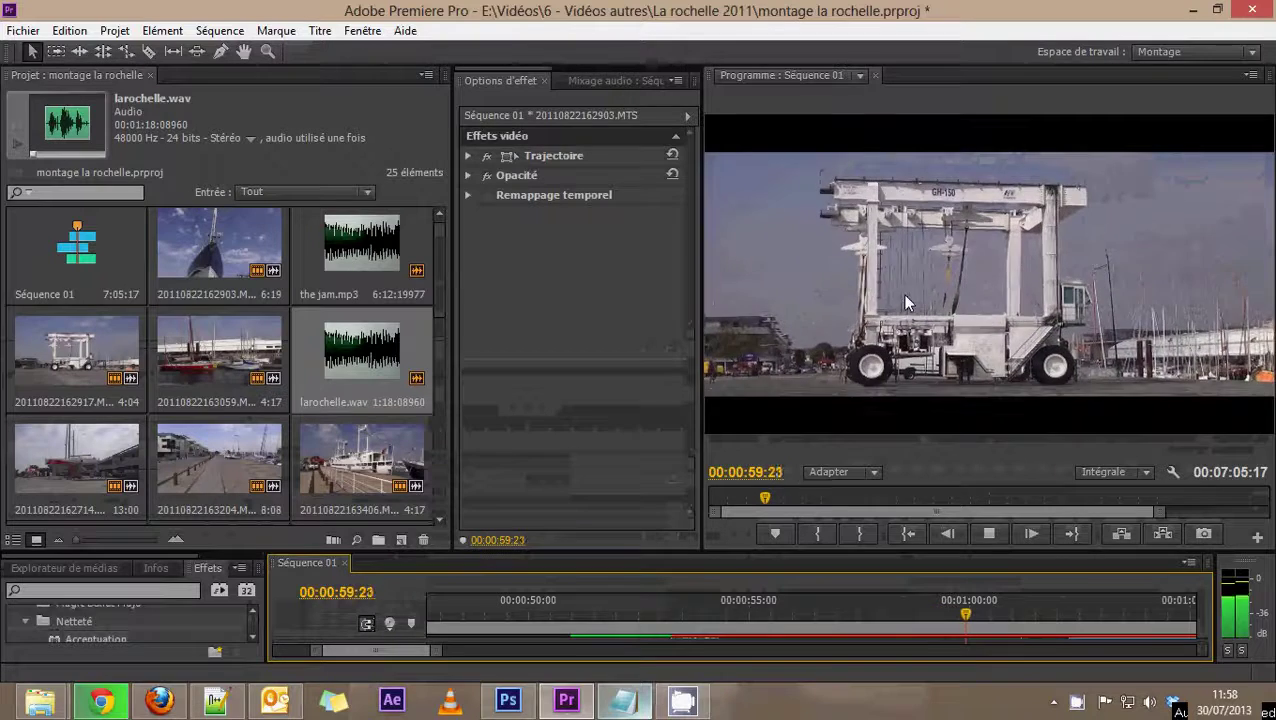
pyautogui.press('space')
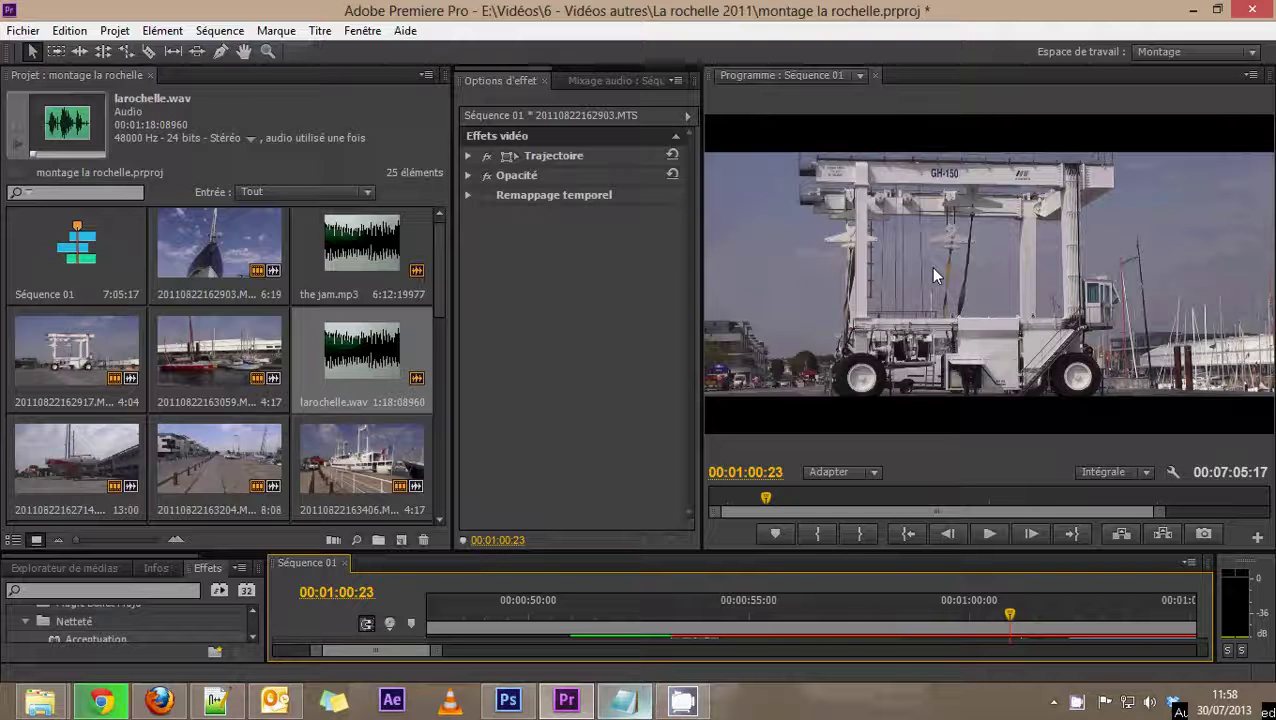
pyautogui.moveTo(749, 610); pyautogui.dragTo(911, 612)
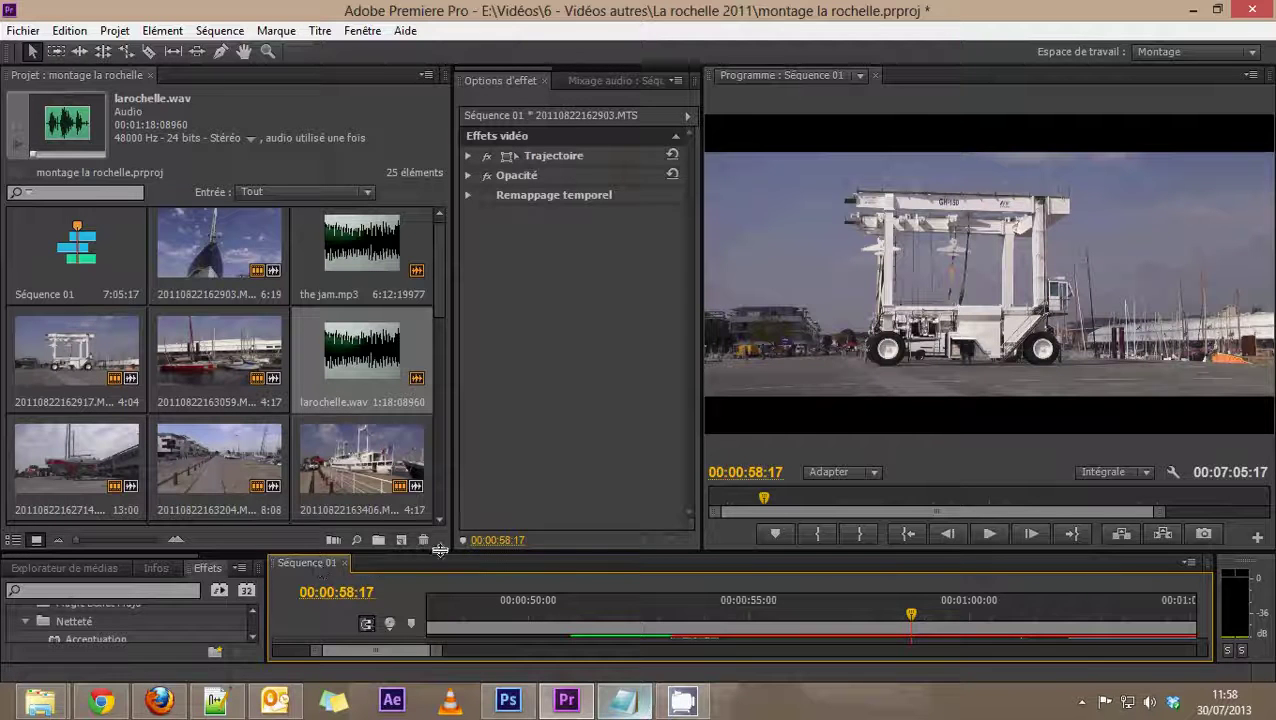
# - Give the timeline more height, search the effects for "sta" and apply Stabilisation de déformation to the crane clip 20110822162917.MTS
pyautogui.moveTo(513, 549); pyautogui.dragTo(514, 455)
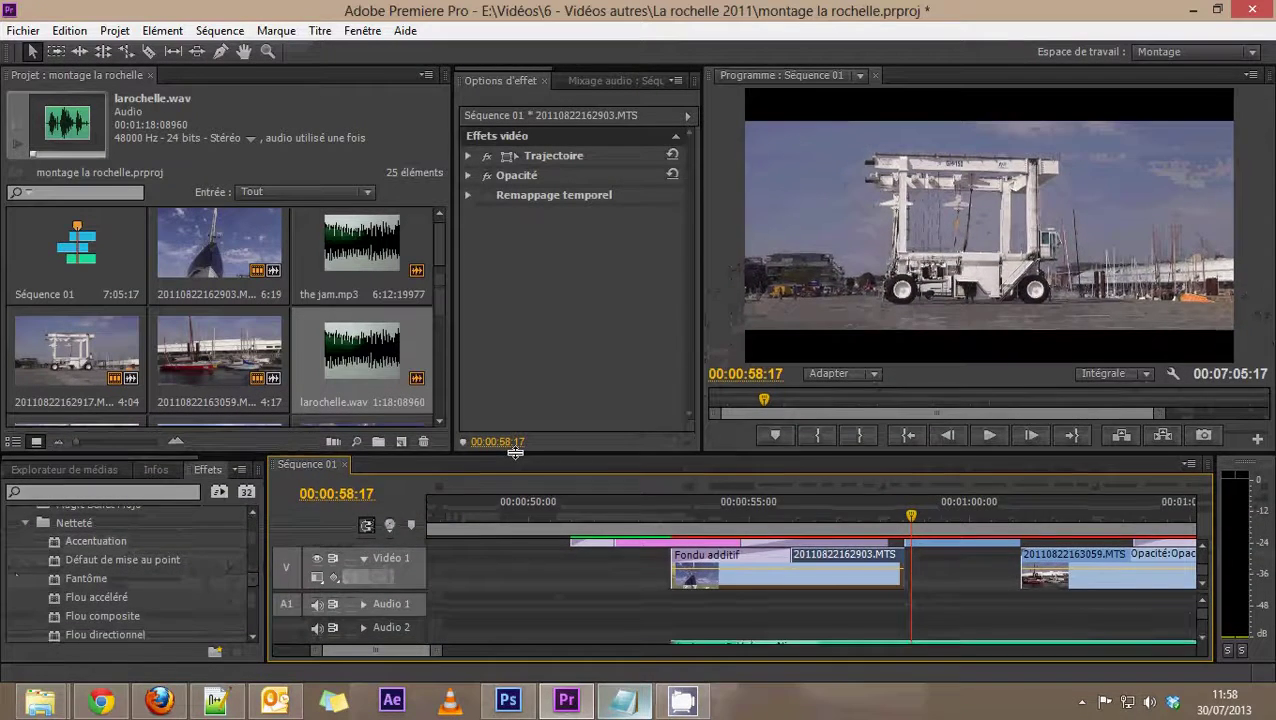
pyautogui.click(72, 491)
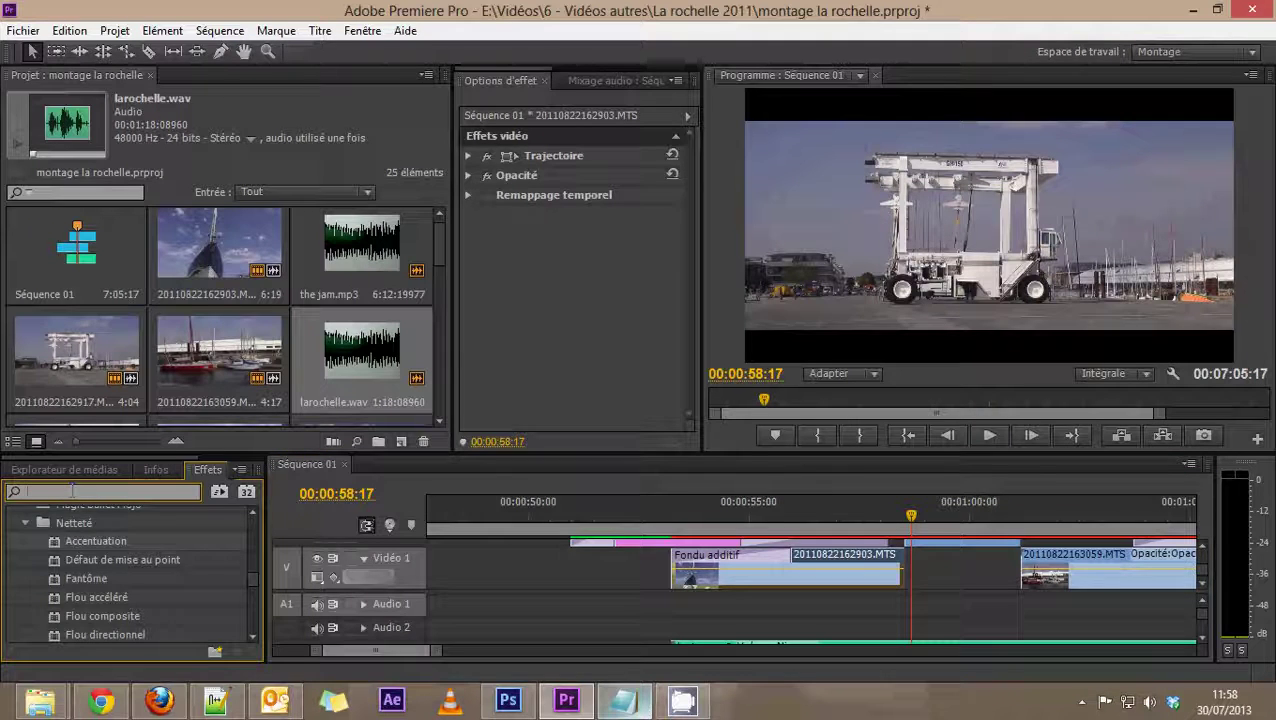
pyautogui.write('sta')
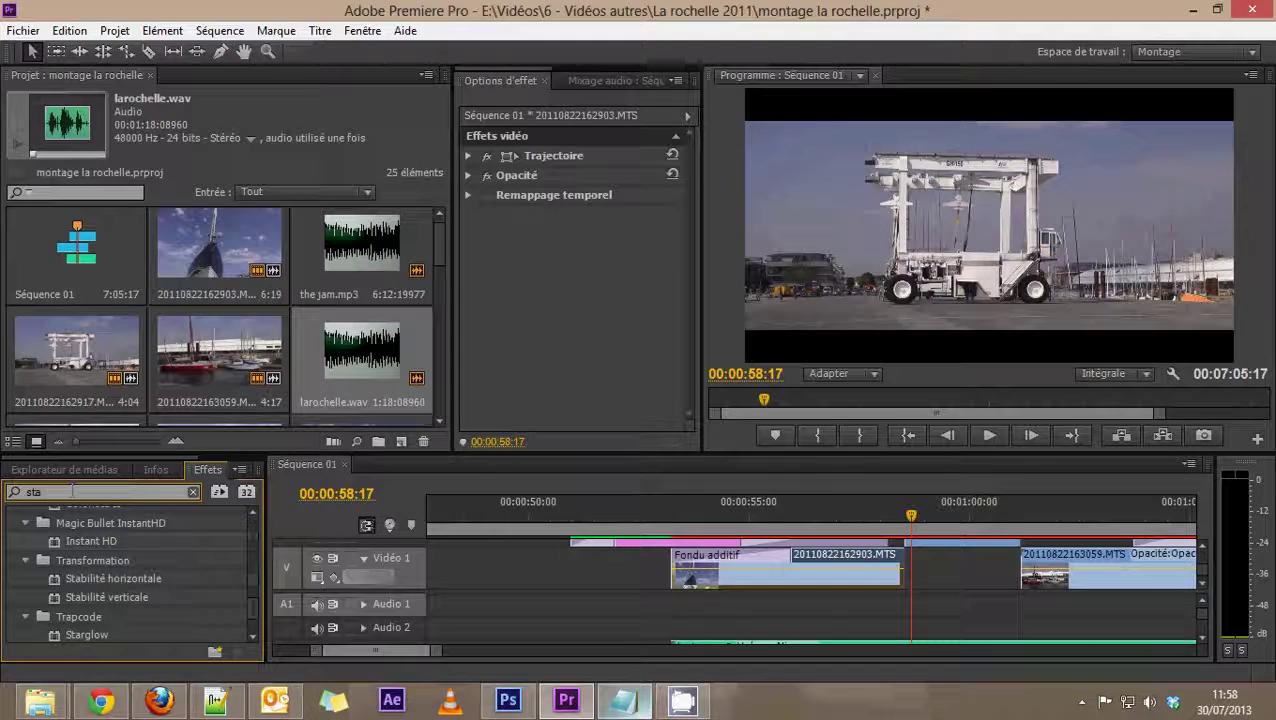
pyautogui.write('b')
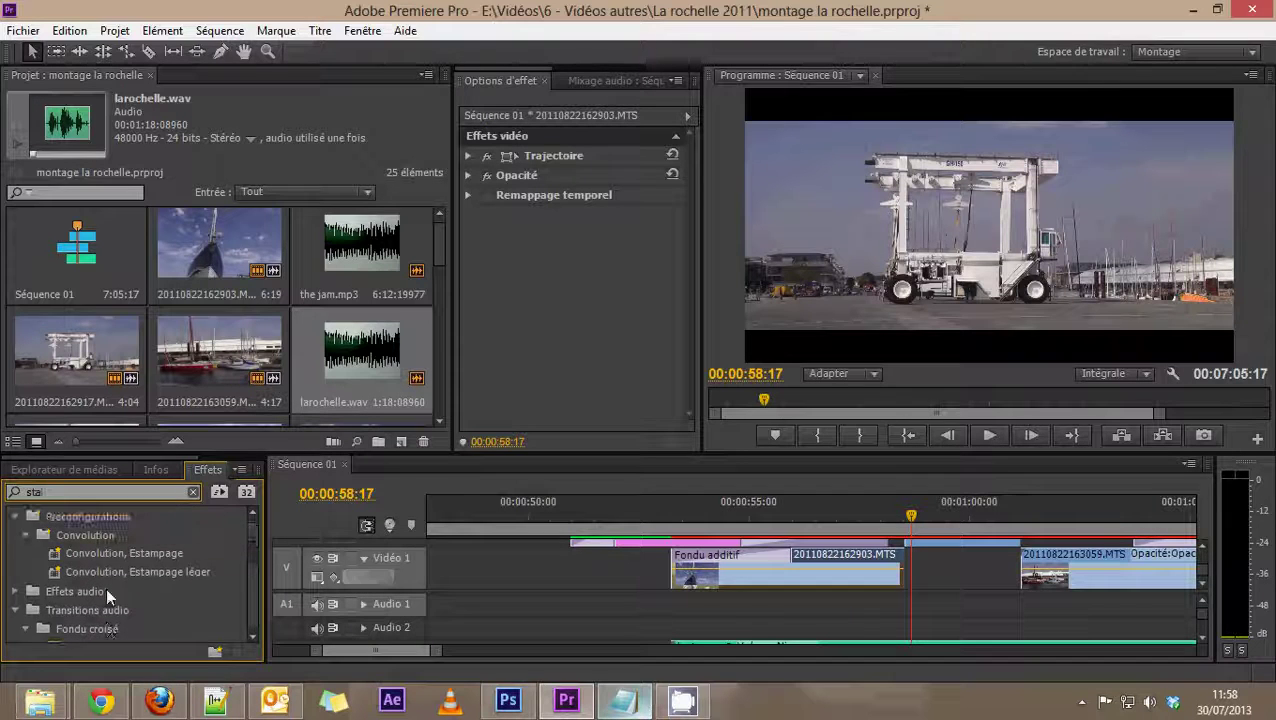
pyautogui.scroll(-2, 106, 587)
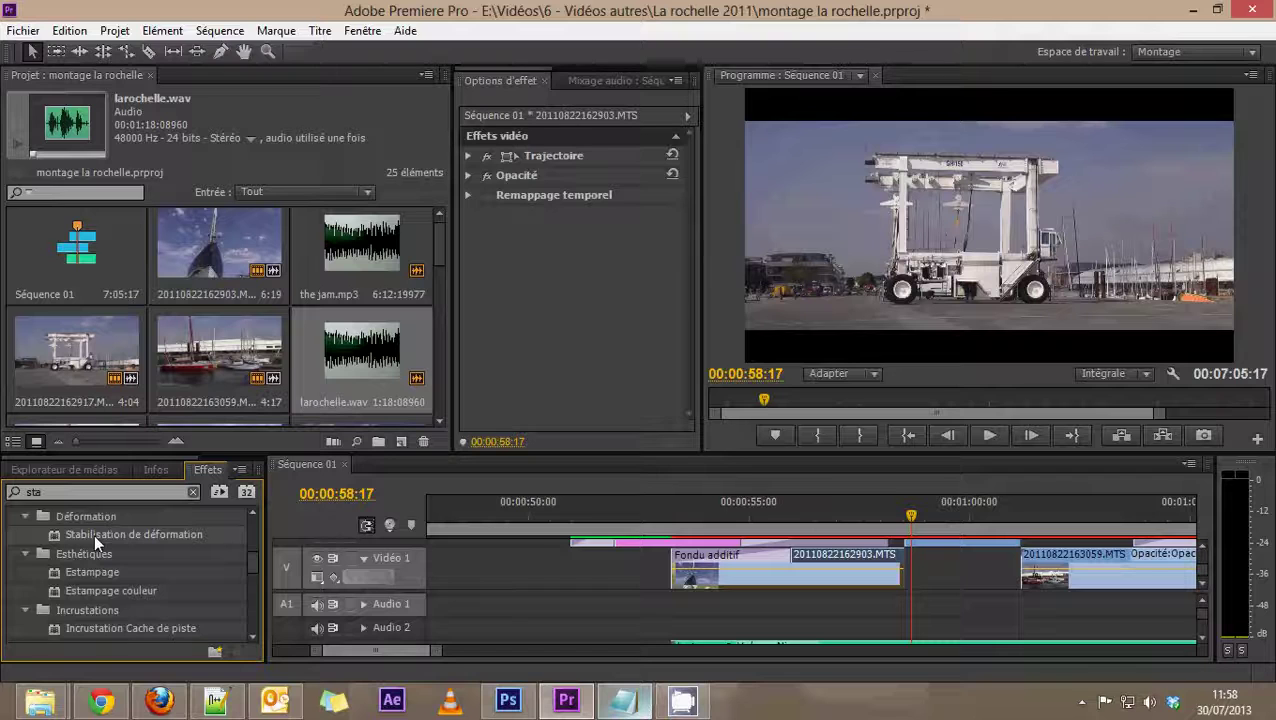
pyautogui.moveTo(94, 533); pyautogui.dragTo(954, 546)
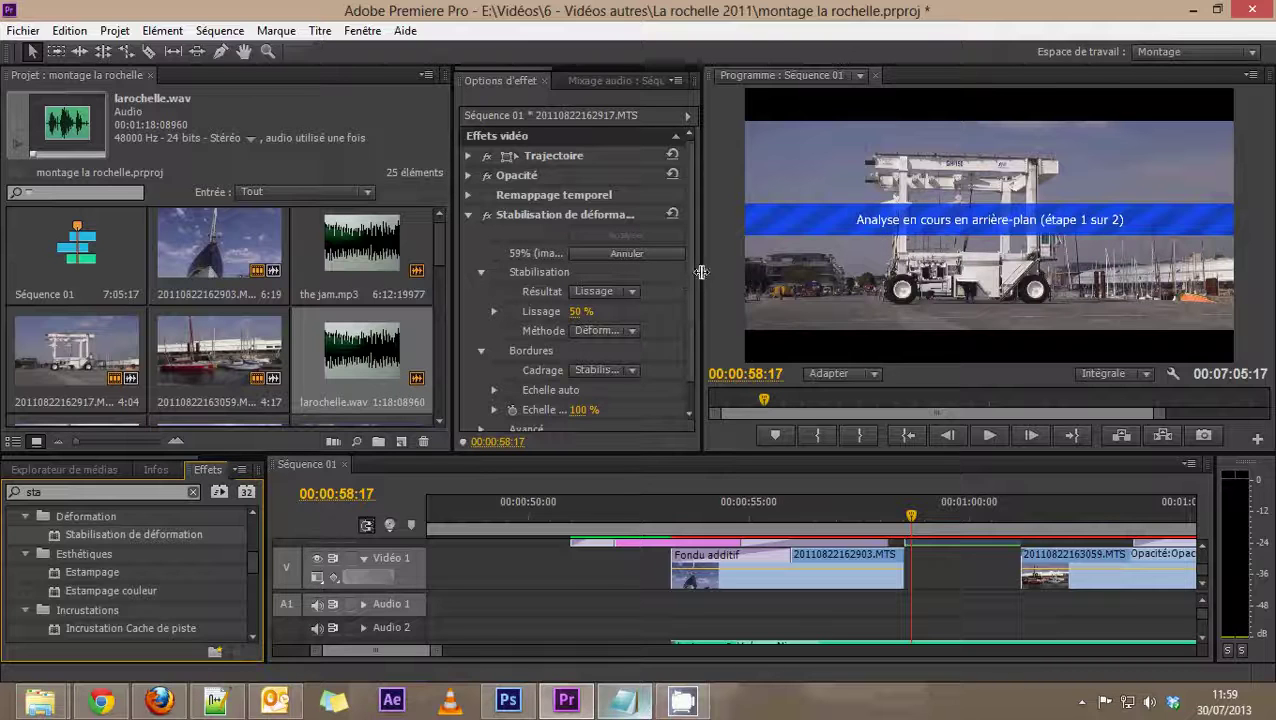
# - Widen the effect settings area and examine the Méthode options of Stabilisation de déformation, leaving the choice as is
pyautogui.moveTo(702, 276); pyautogui.dragTo(765, 277)
pyautogui.click(647, 330)
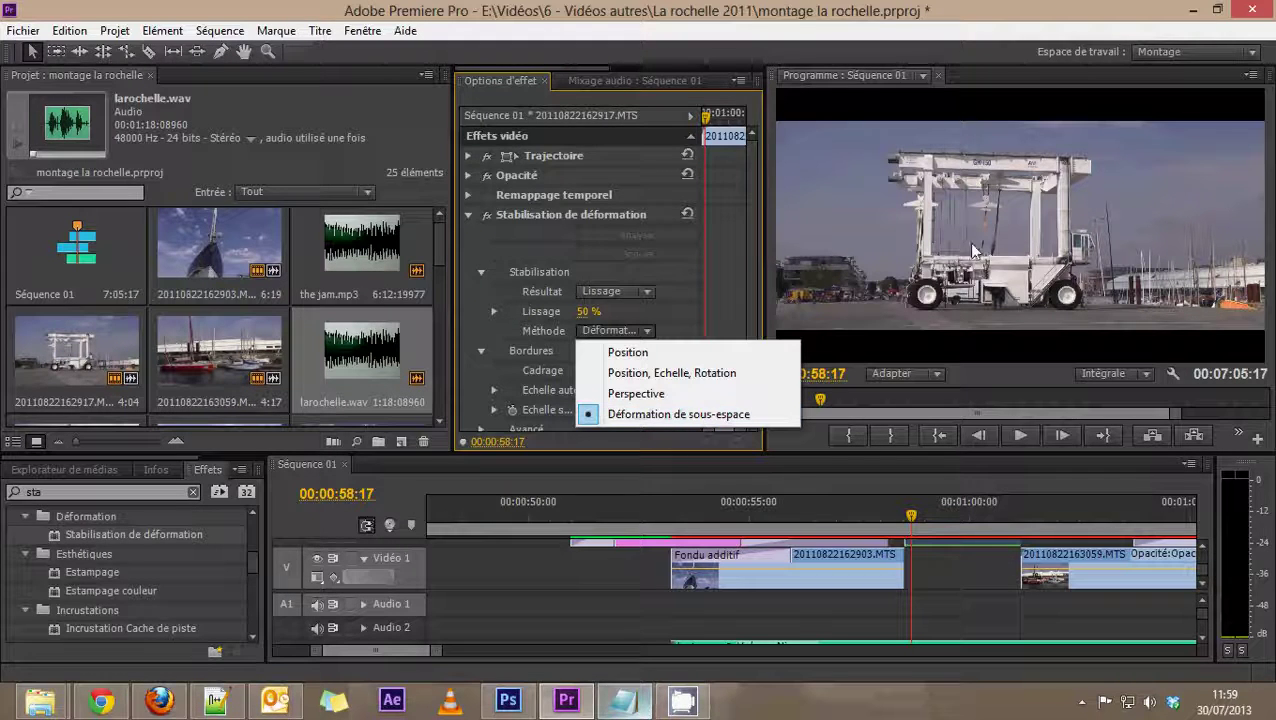
pyautogui.click(906, 513)
# - Play the stabilised crane clip twice from near its start to check the smoothness of the motion
pyautogui.moveTo(908, 513); pyautogui.dragTo(908, 514)
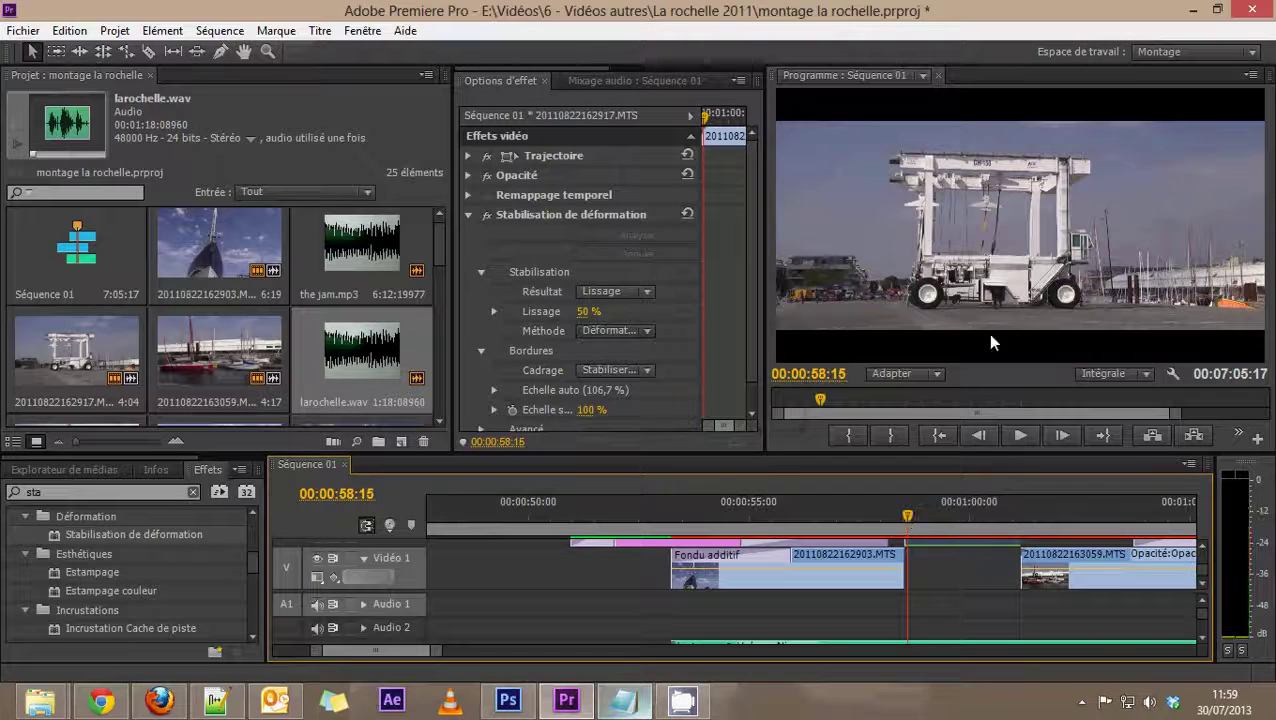
pyautogui.press('space')
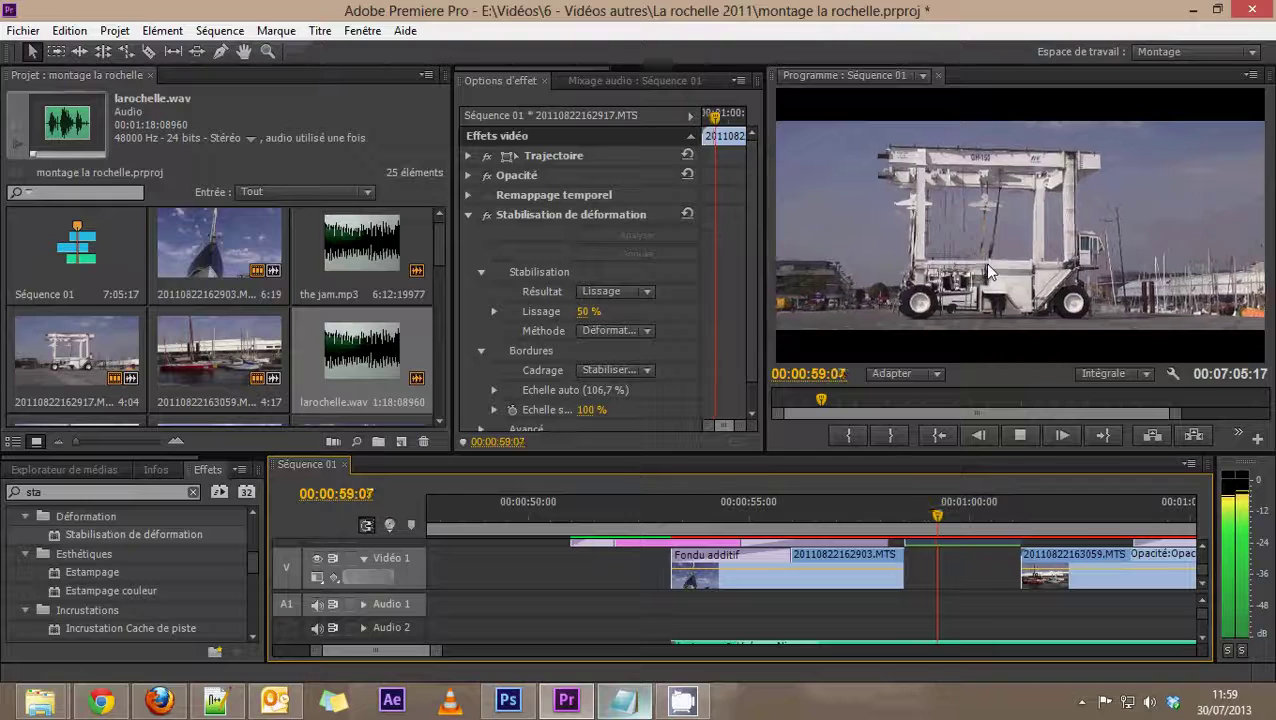
pyautogui.press('space')
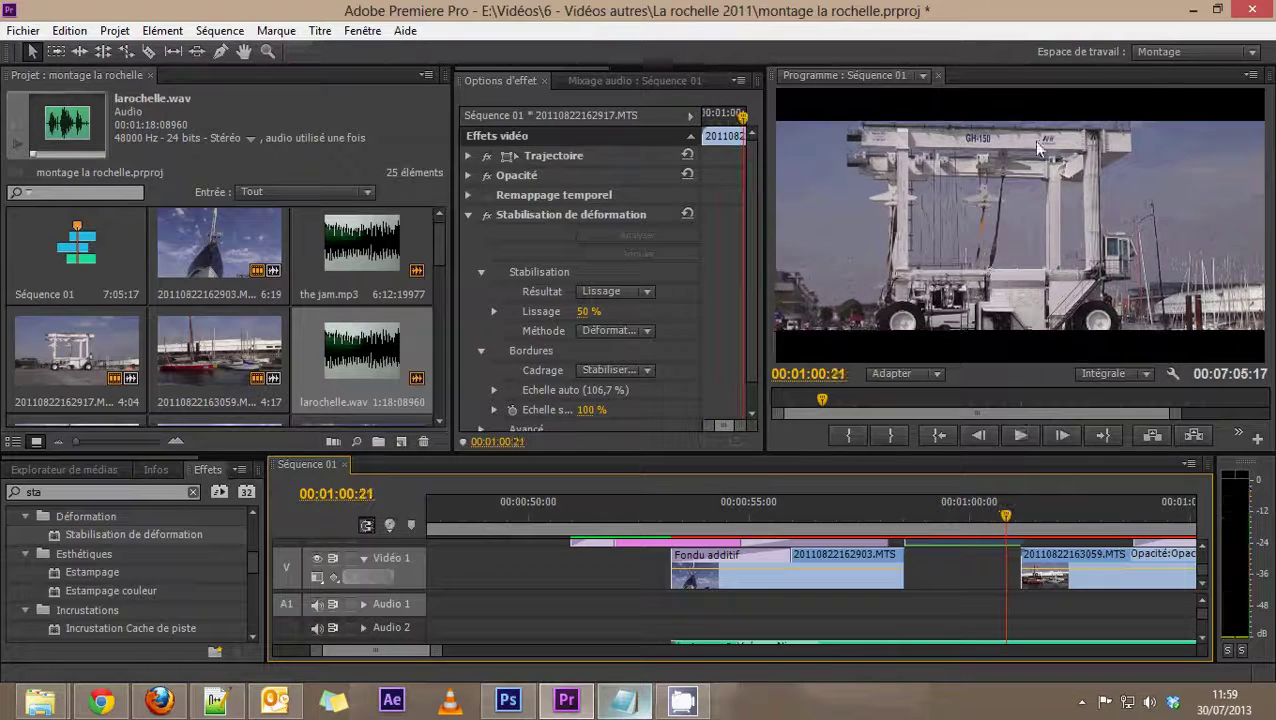
pyautogui.moveTo(1000, 513); pyautogui.dragTo(918, 513)
pyautogui.press('space')
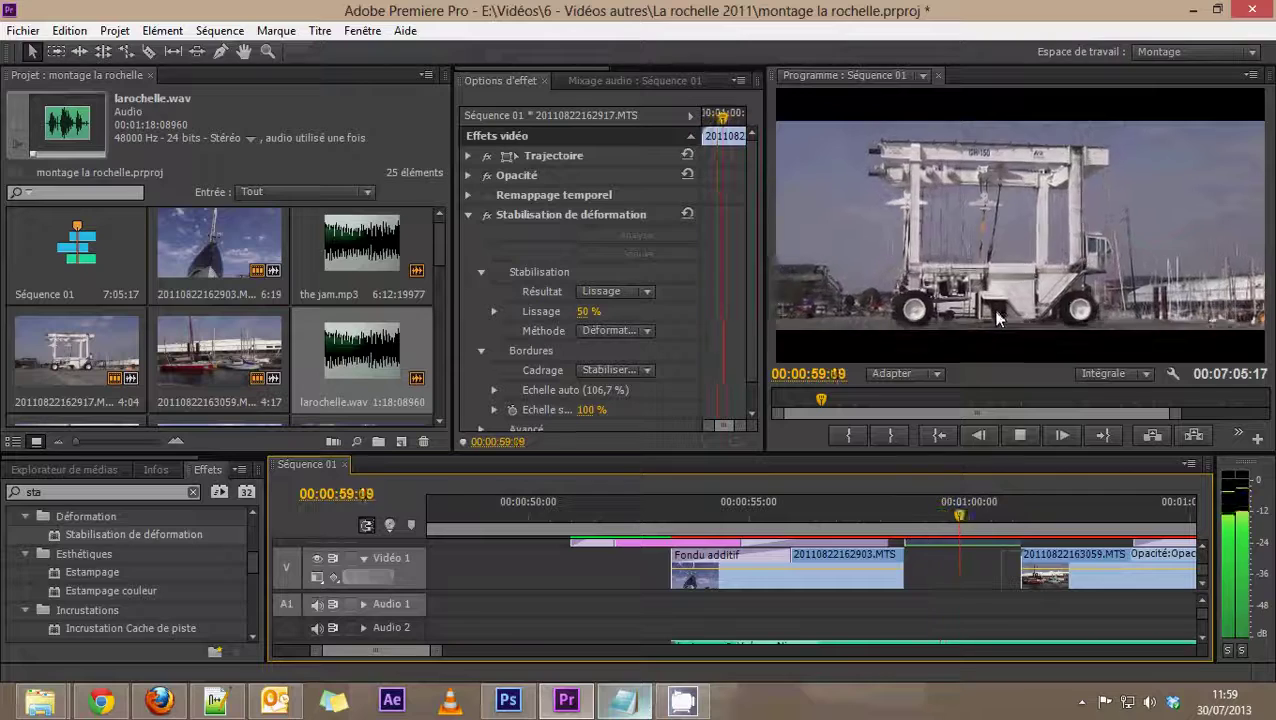
pyautogui.press('space')
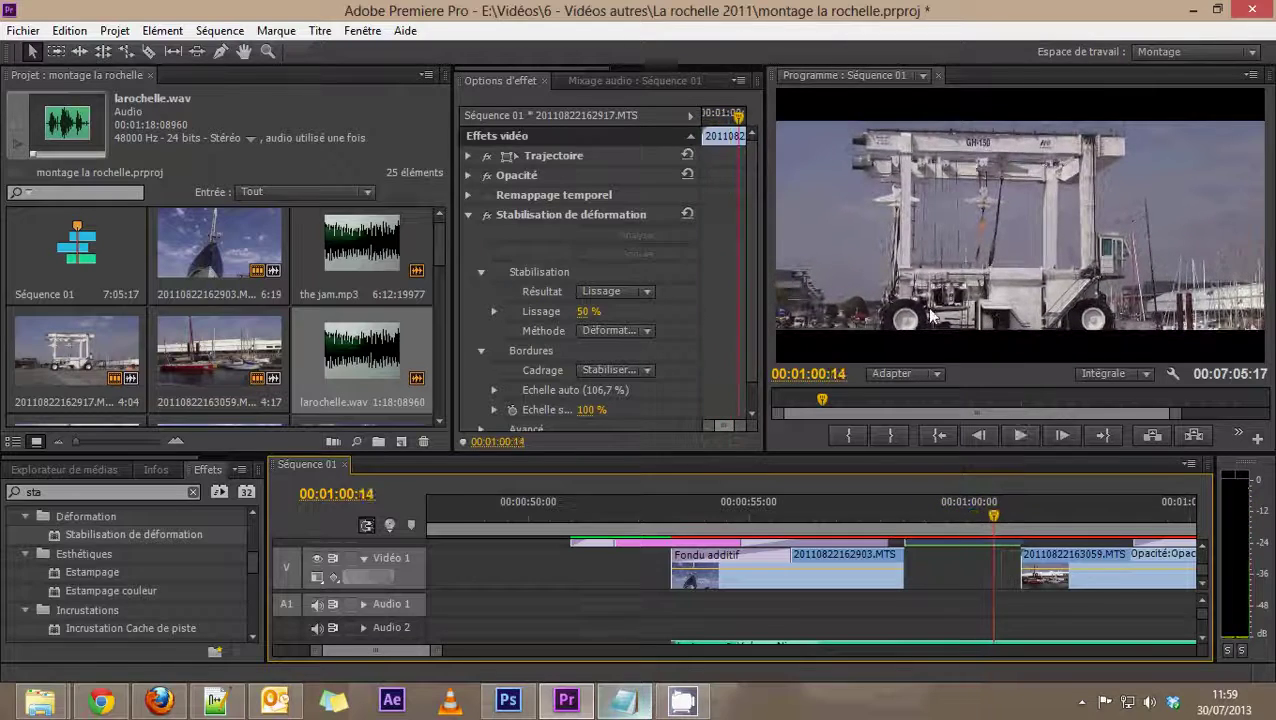
# - Compare the crane clip's playback with the Stabilisation de déformation effect disabled and re-enabled
pyautogui.click(485, 215)
pyautogui.click(909, 517)
pyautogui.press('space')
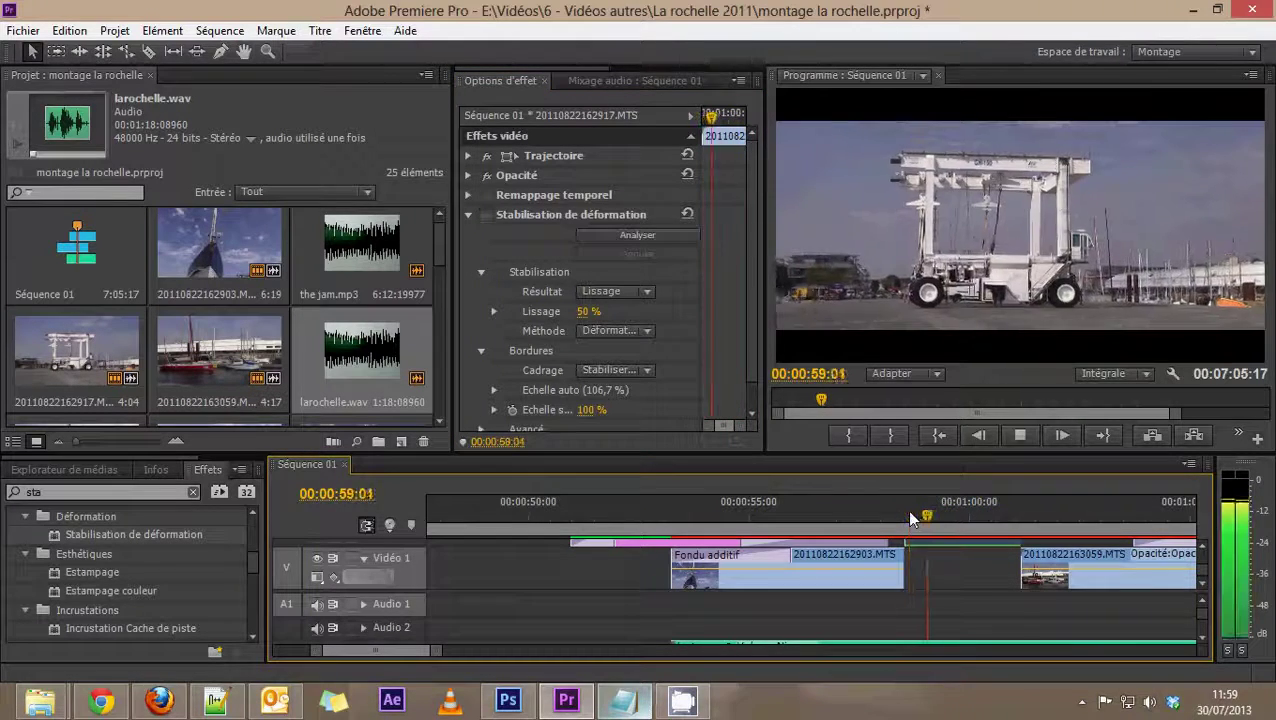
pyautogui.press('space')
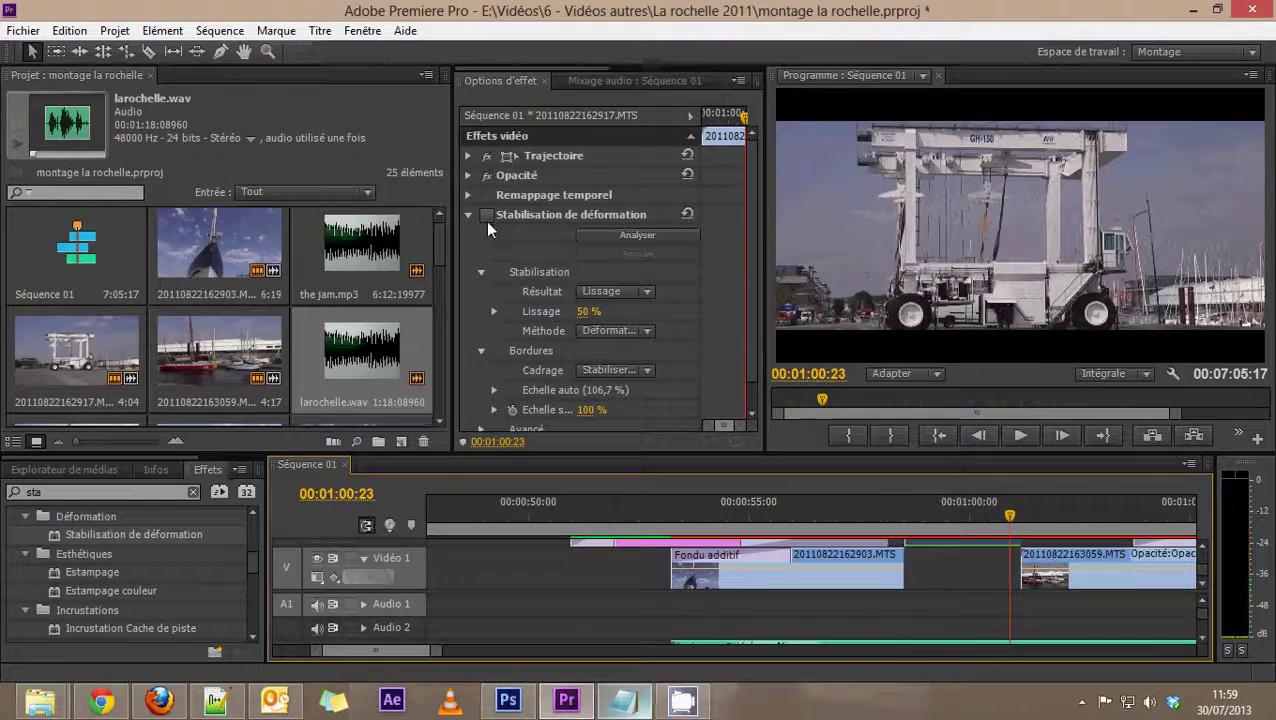
pyautogui.click(485, 215)
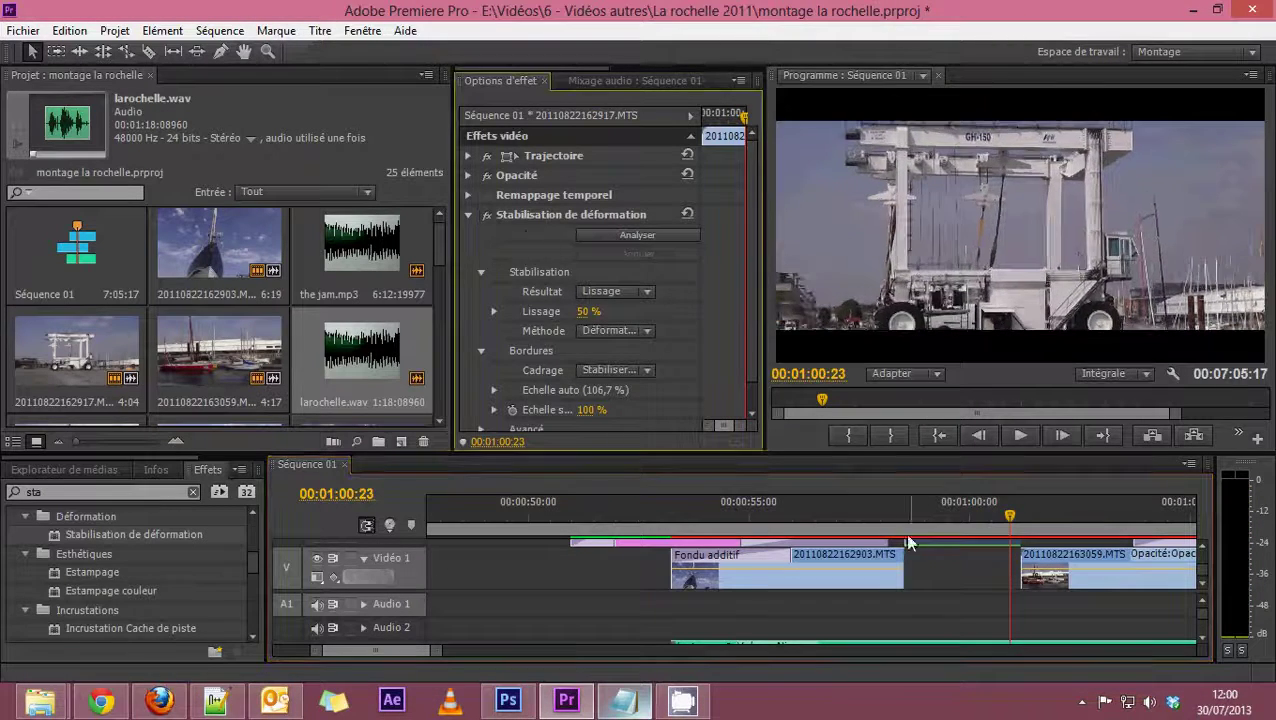
pyautogui.click(909, 517)
pyautogui.press('space')
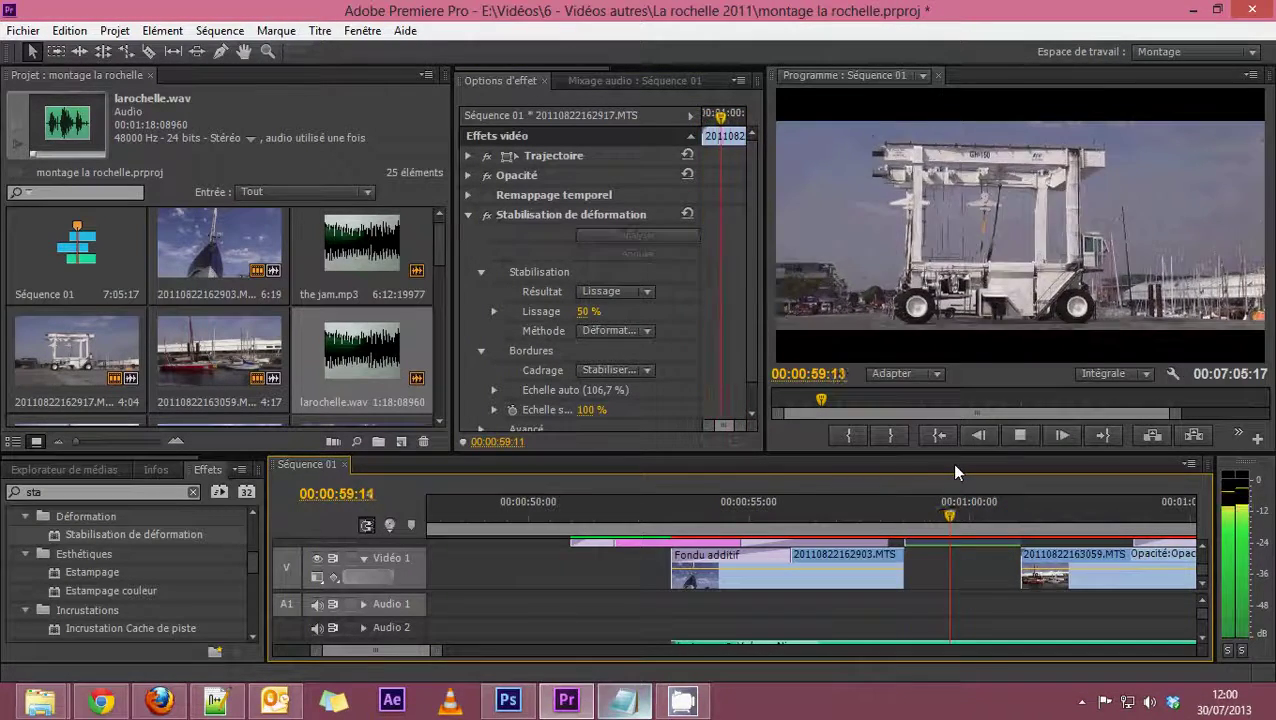
pyautogui.press('space')
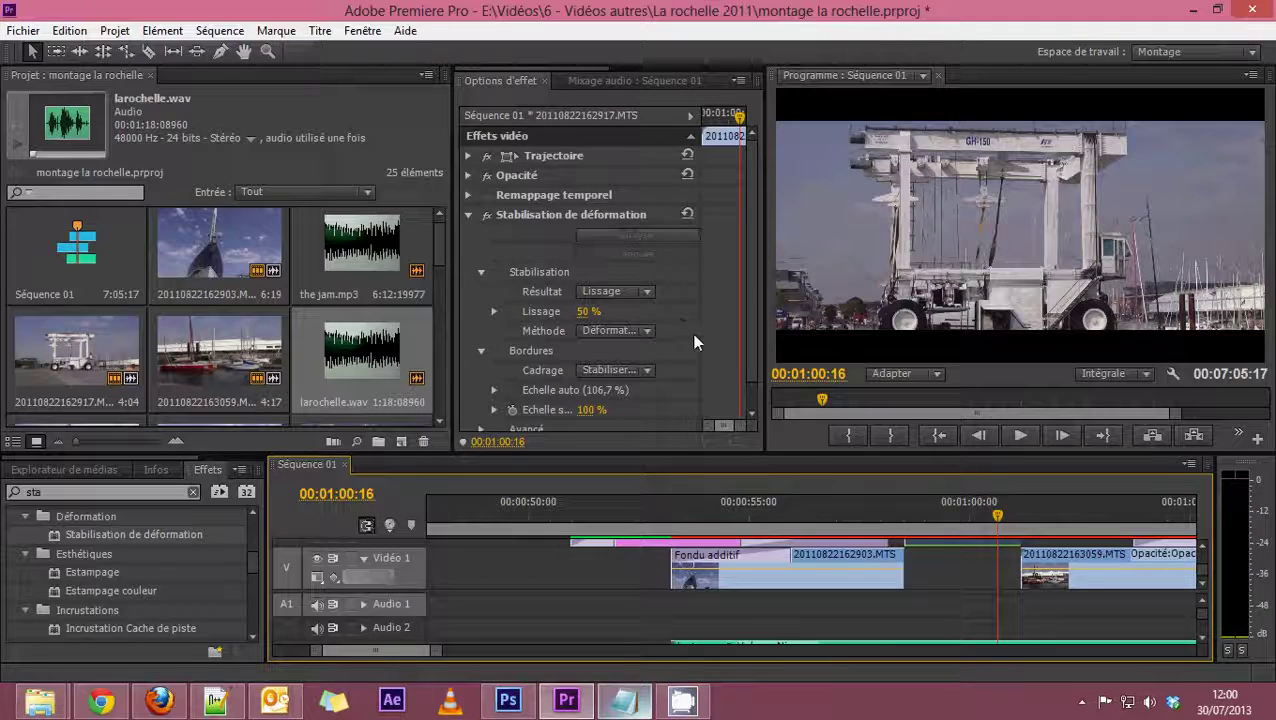
# - Set the stabilisation's Cadrage to Stabiliser uniquement and play the crane clip to check its borders
pyautogui.click(641, 376)
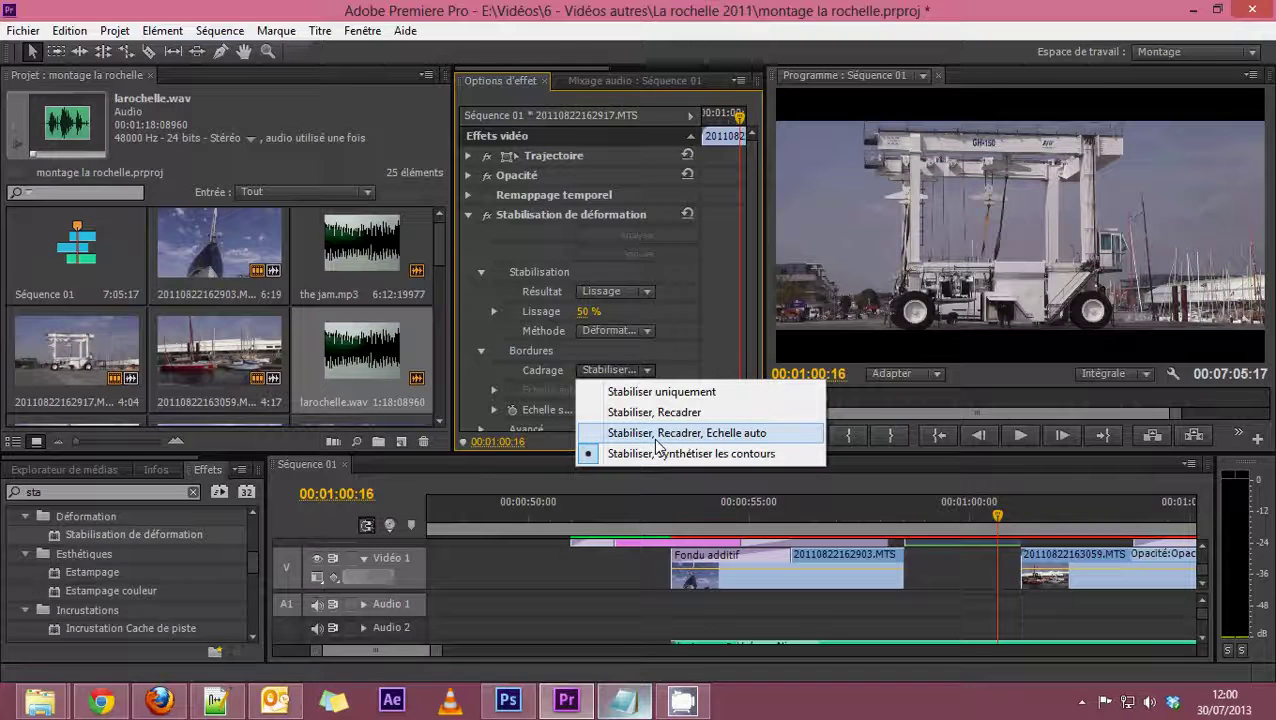
pyautogui.click(657, 392)
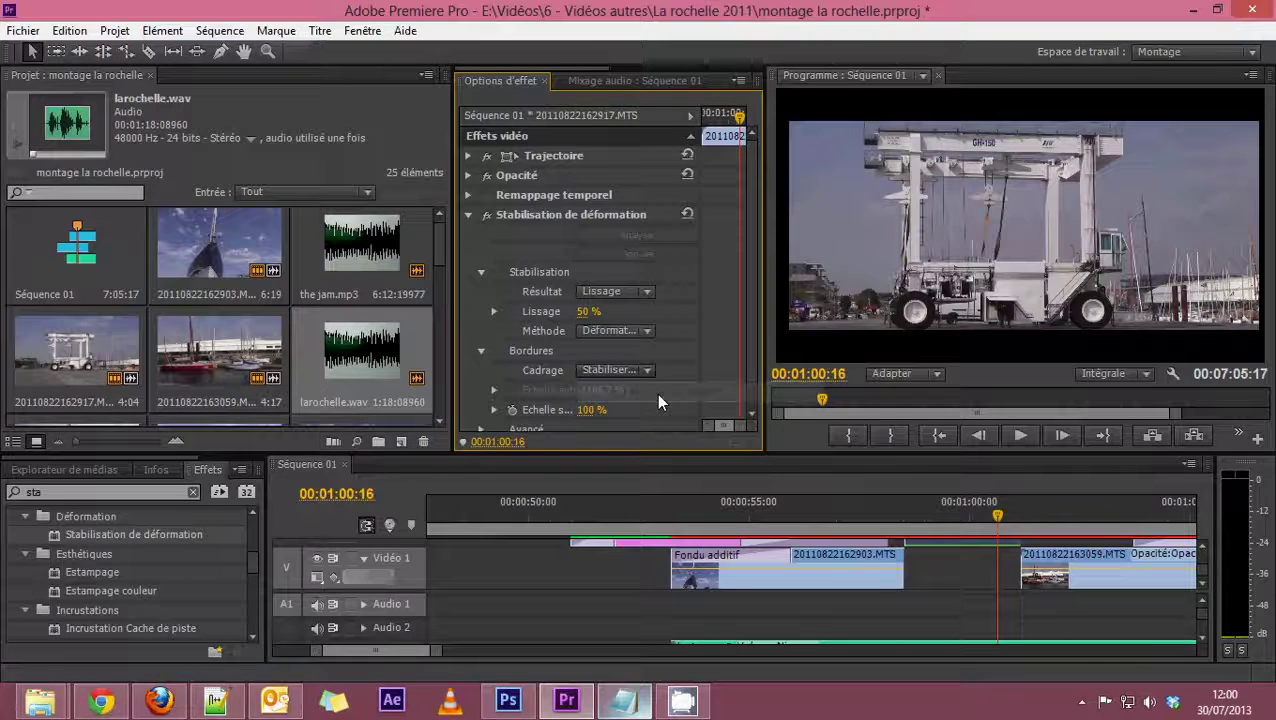
pyautogui.click(645, 369)
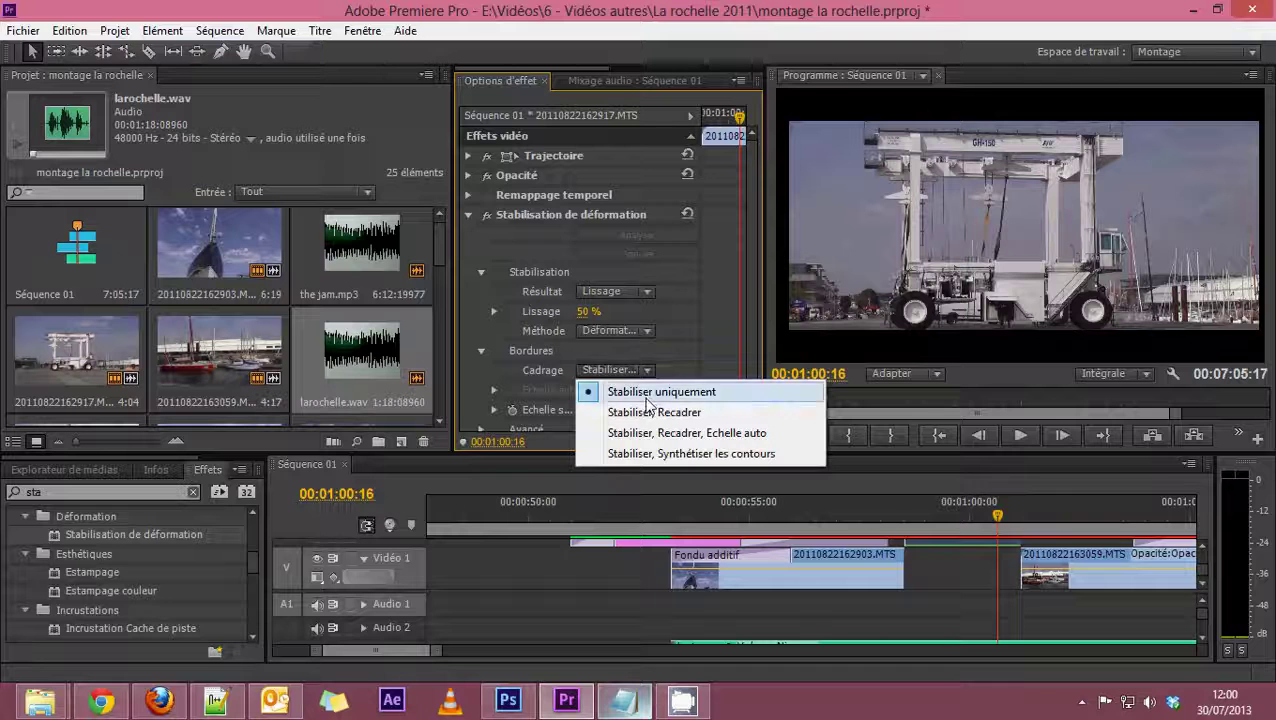
pyautogui.click(648, 397)
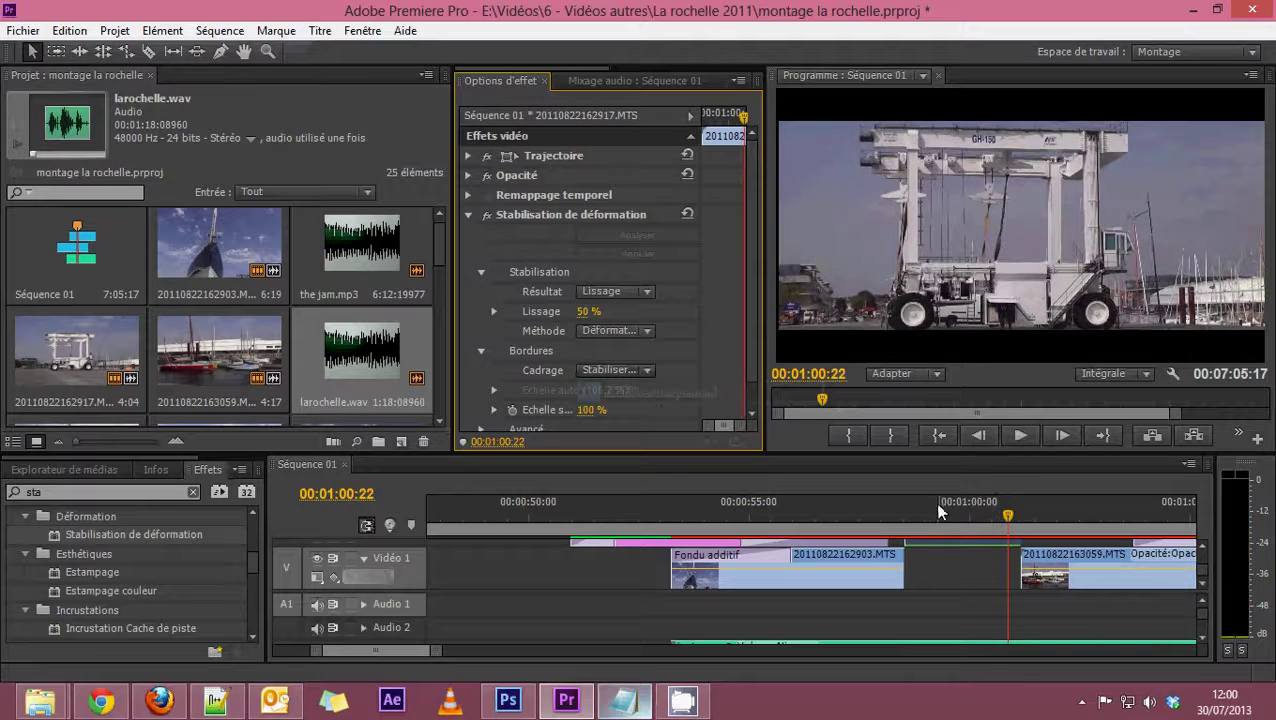
pyautogui.click(905, 502)
pyautogui.press('space')
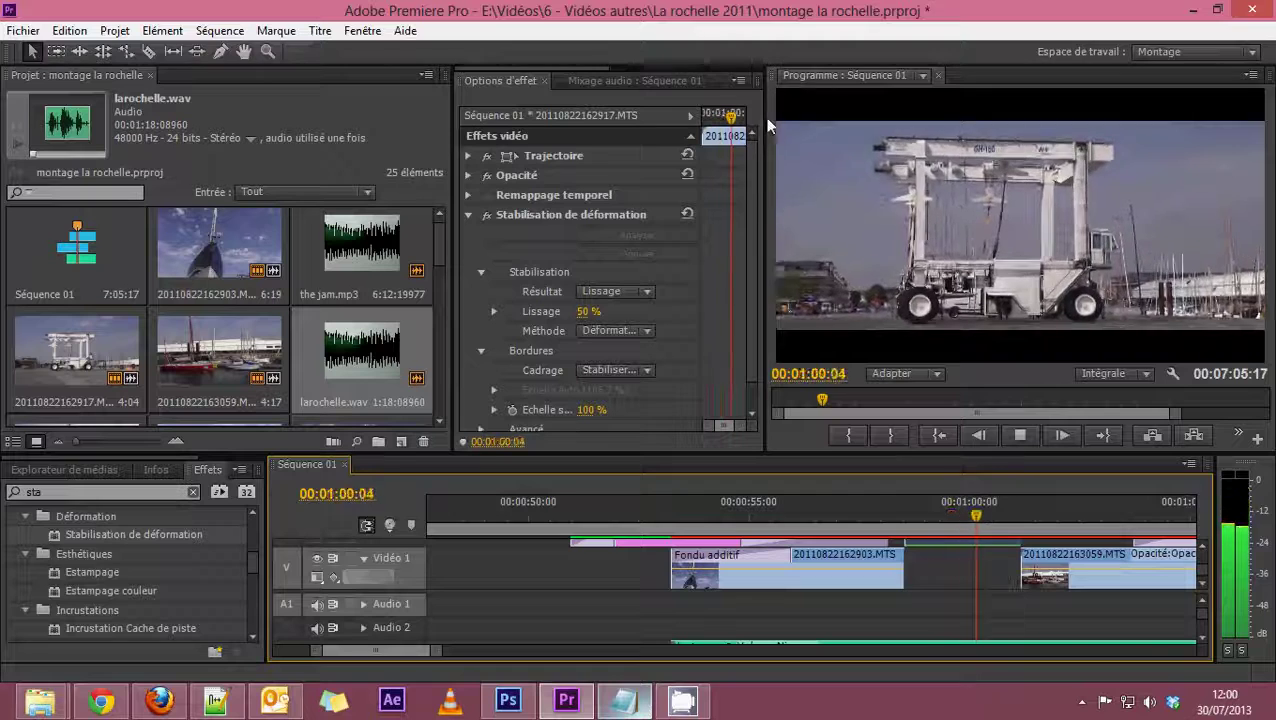
pyautogui.press('space')
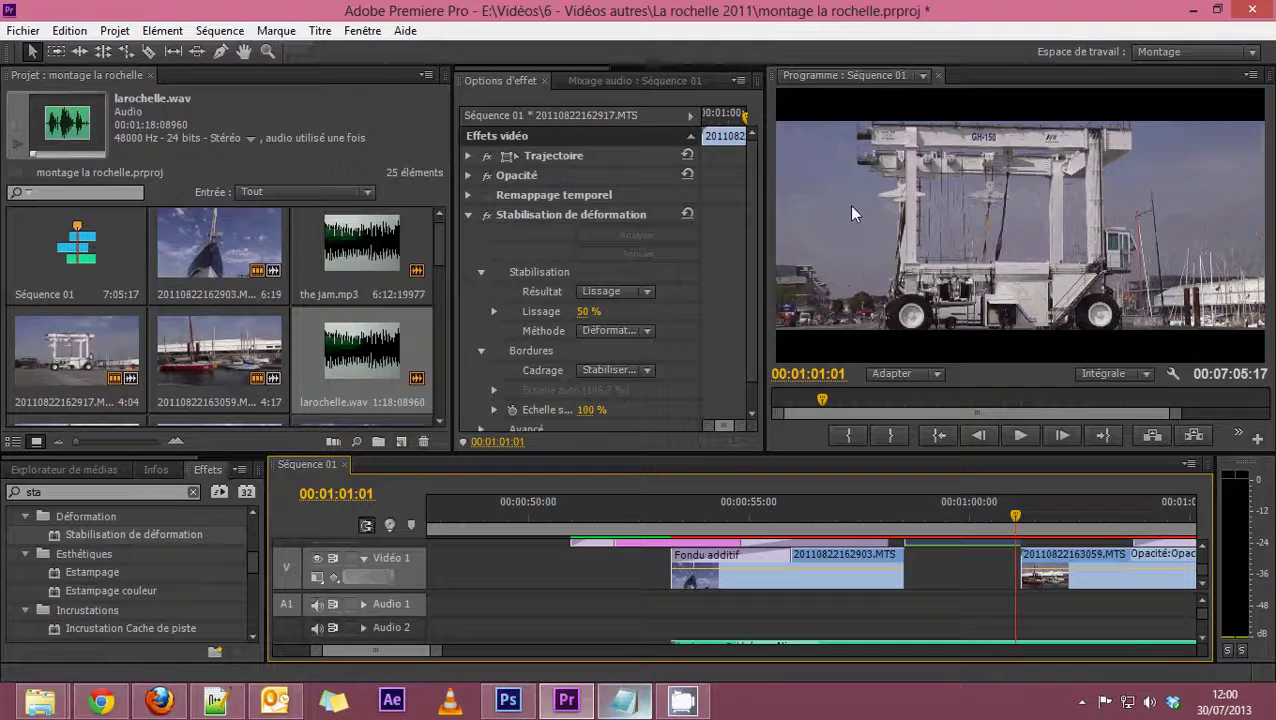
# - Set the stabilisation's Cadrage to Stabiliser, Recadrer and play the crane clip from its start
pyautogui.click(644, 370)
pyautogui.click(648, 414)
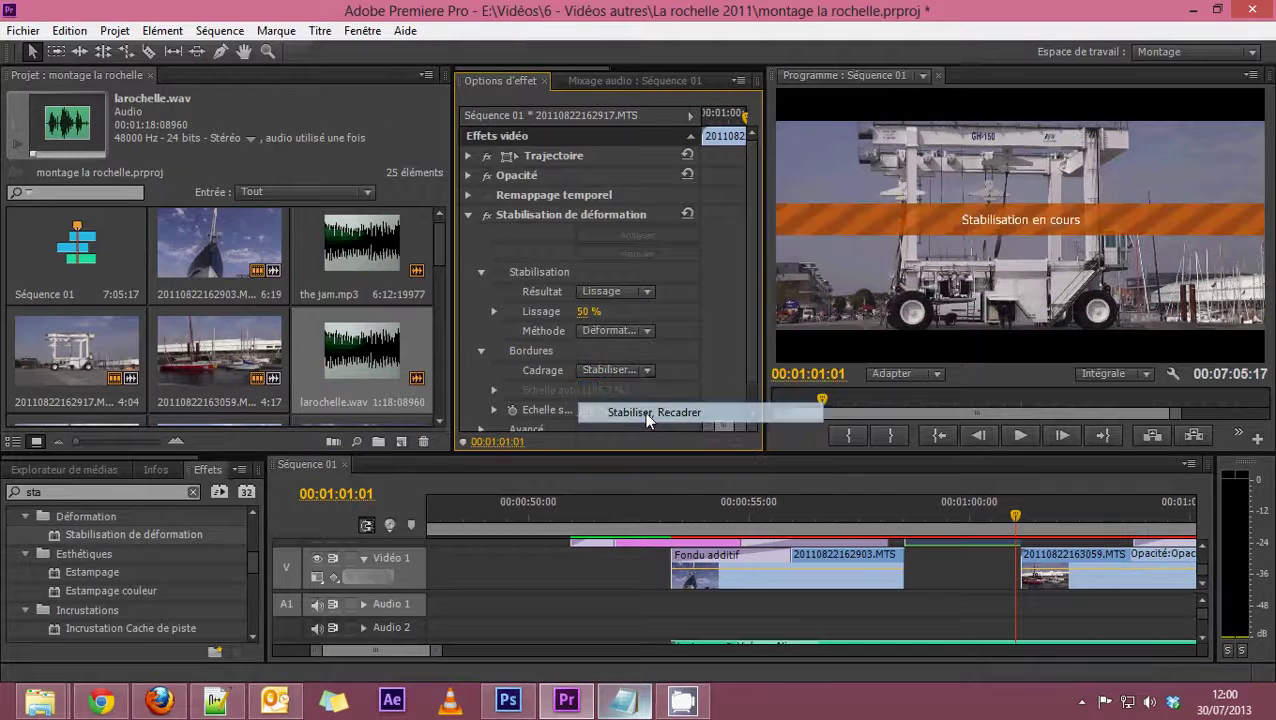
pyautogui.click(909, 511)
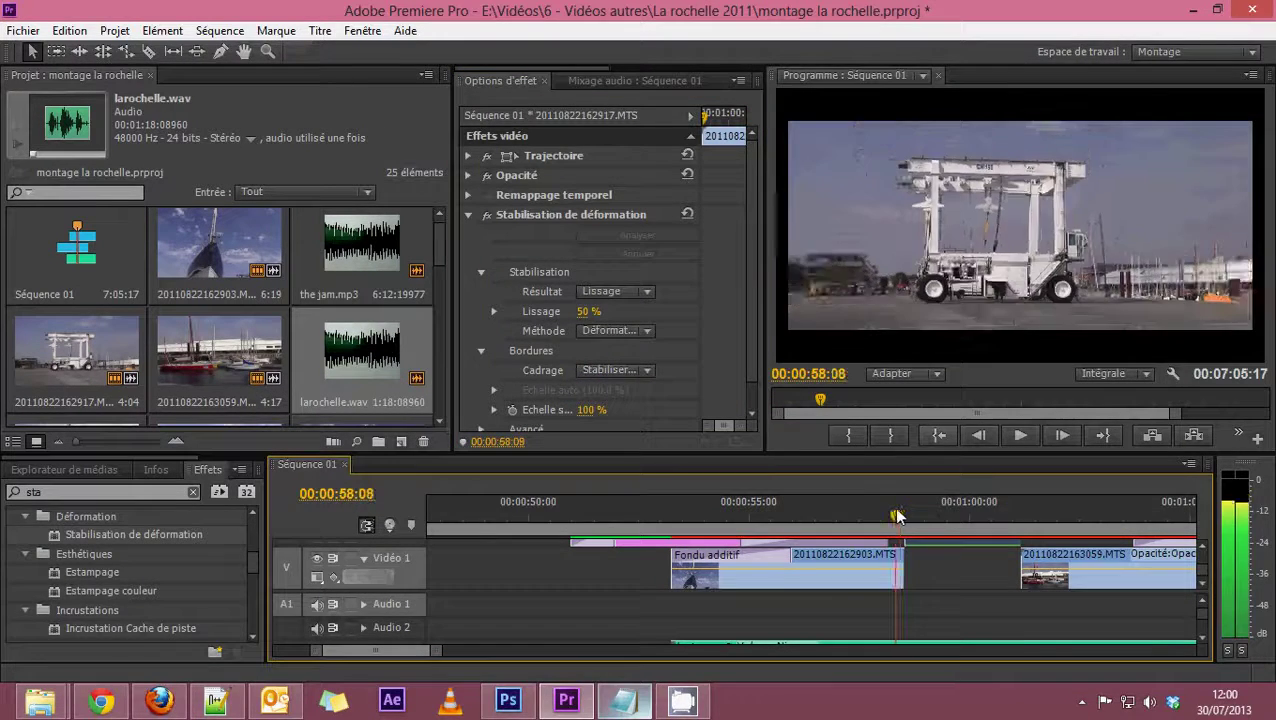
pyautogui.press('space')
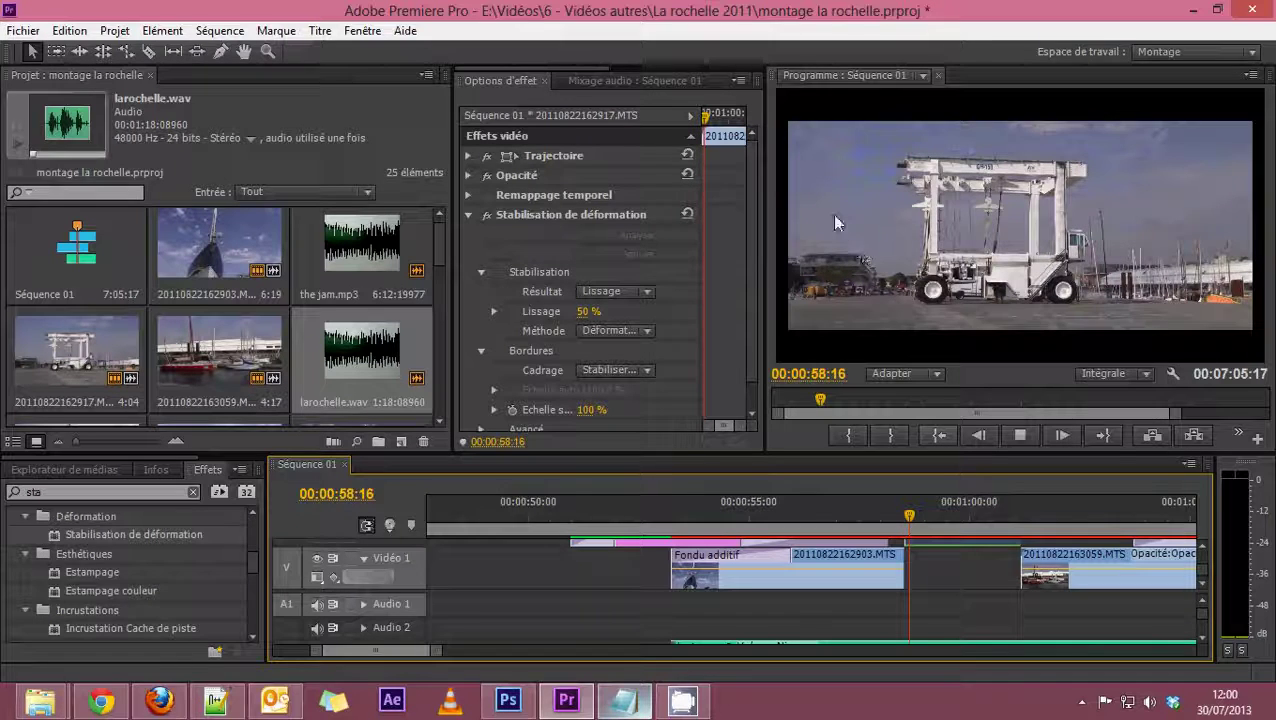
pyautogui.press('space')
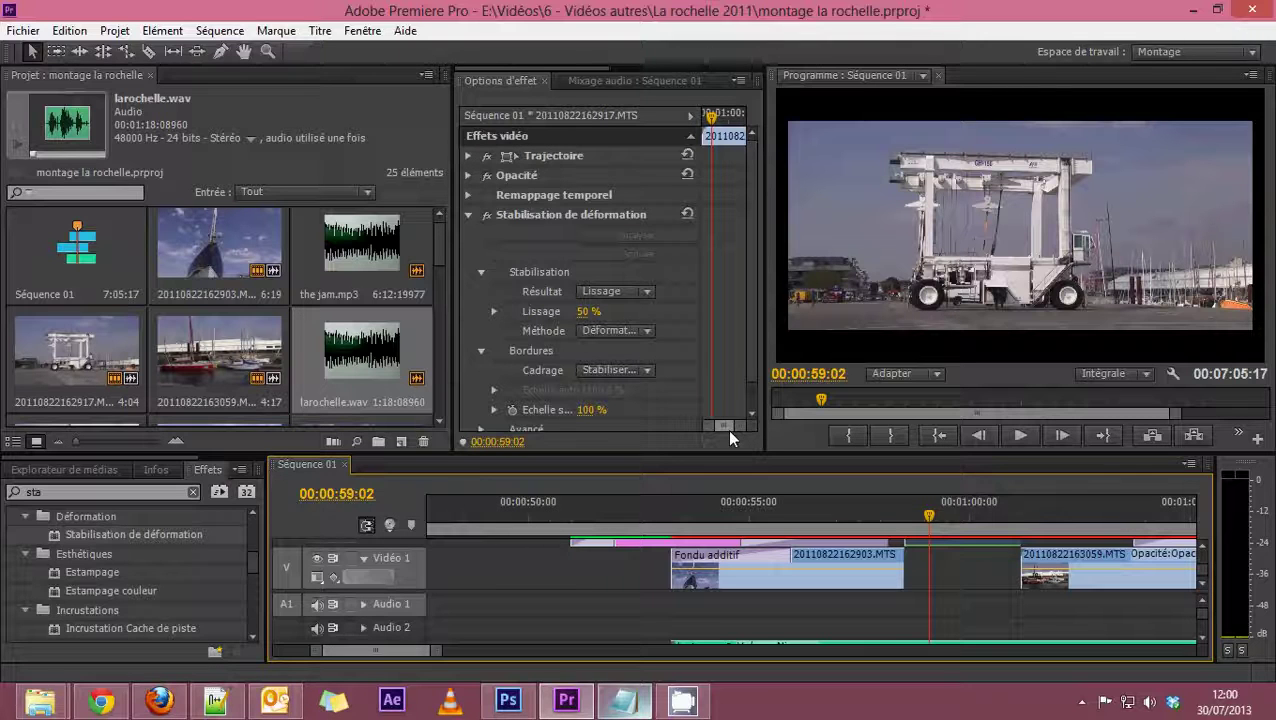
# - Set the stabilisation's Cadrage to Stabiliser, Recadrer, Echelle auto and play the crane clip from its start
pyautogui.click(648, 371)
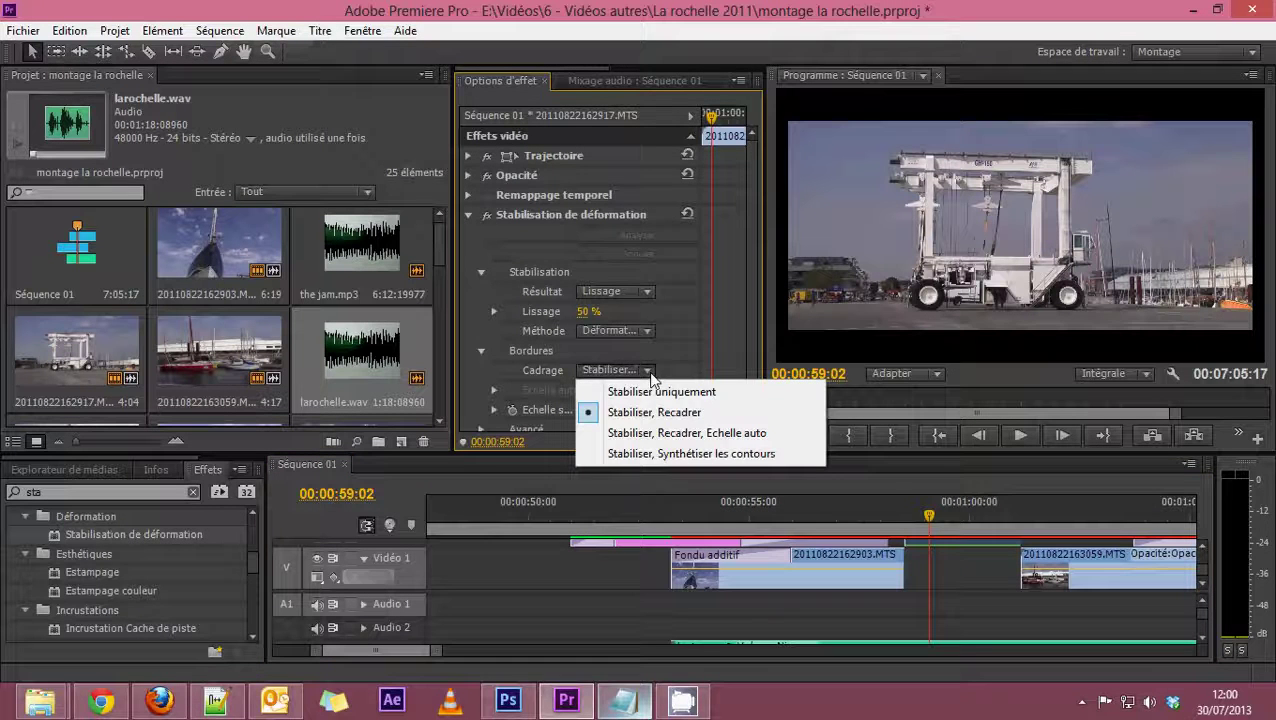
pyautogui.click(645, 433)
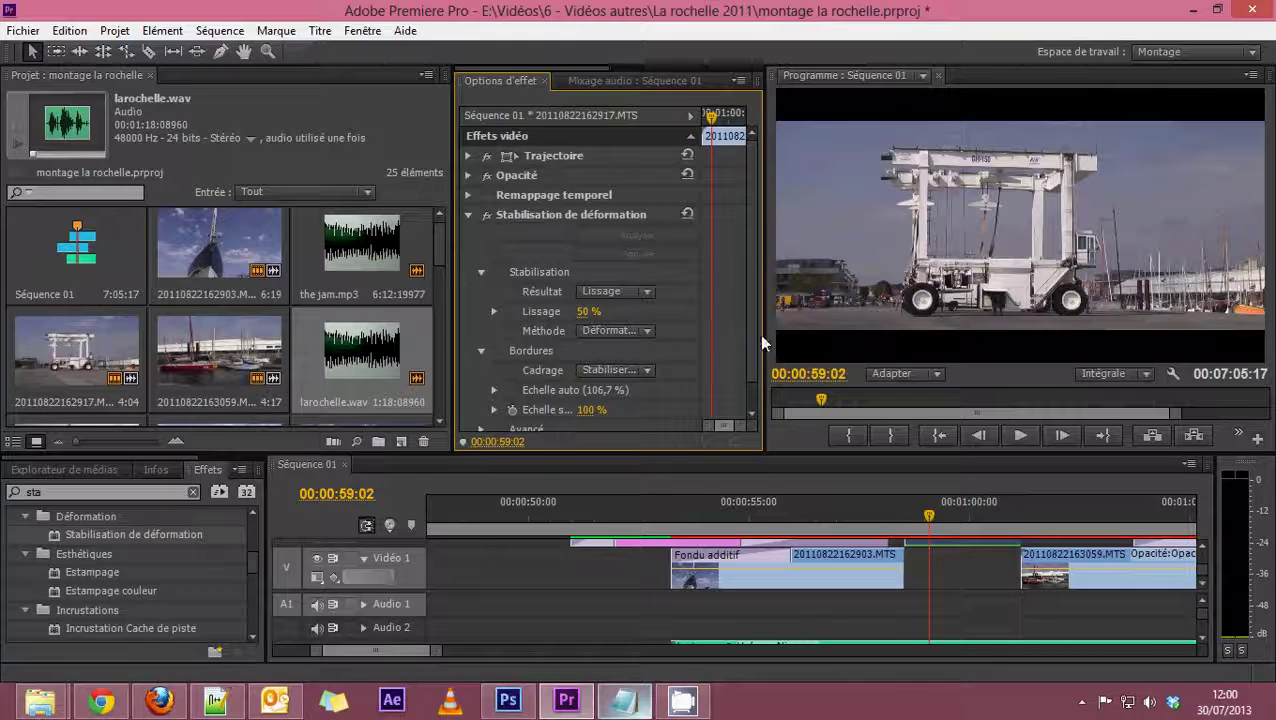
pyautogui.moveTo(922, 514); pyautogui.dragTo(911, 516)
pyautogui.press('space')
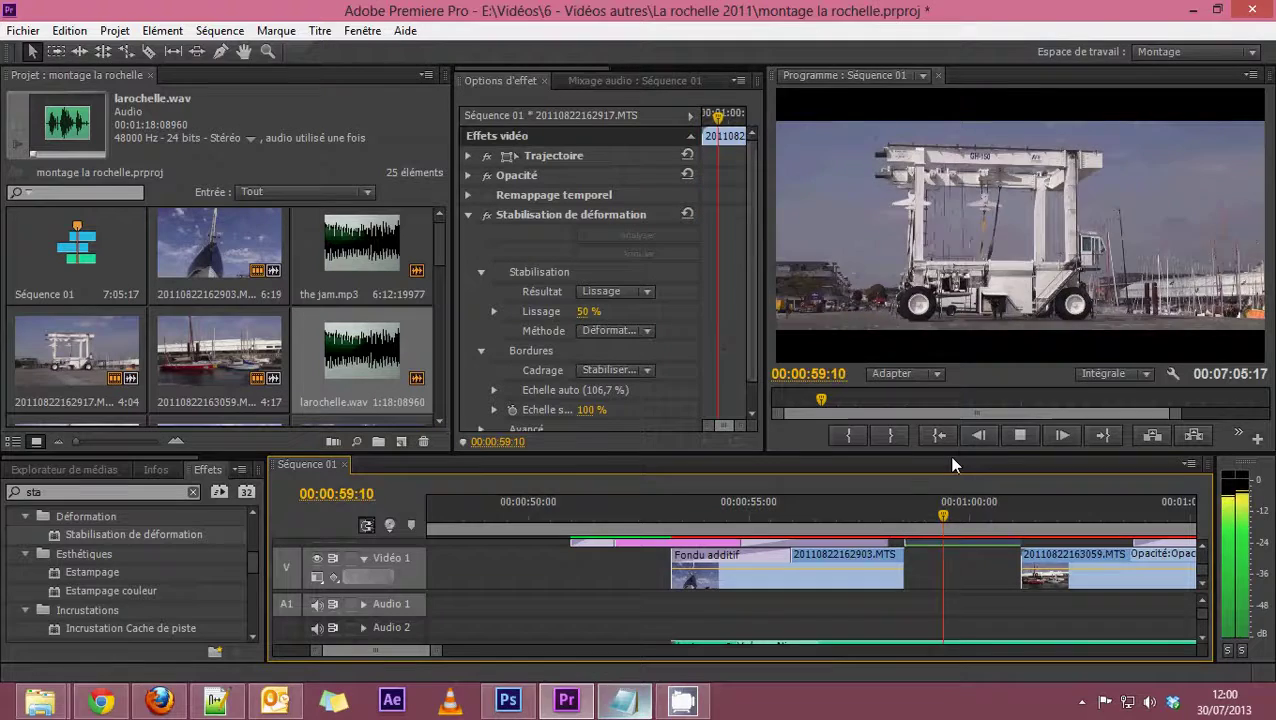
pyautogui.press('space')
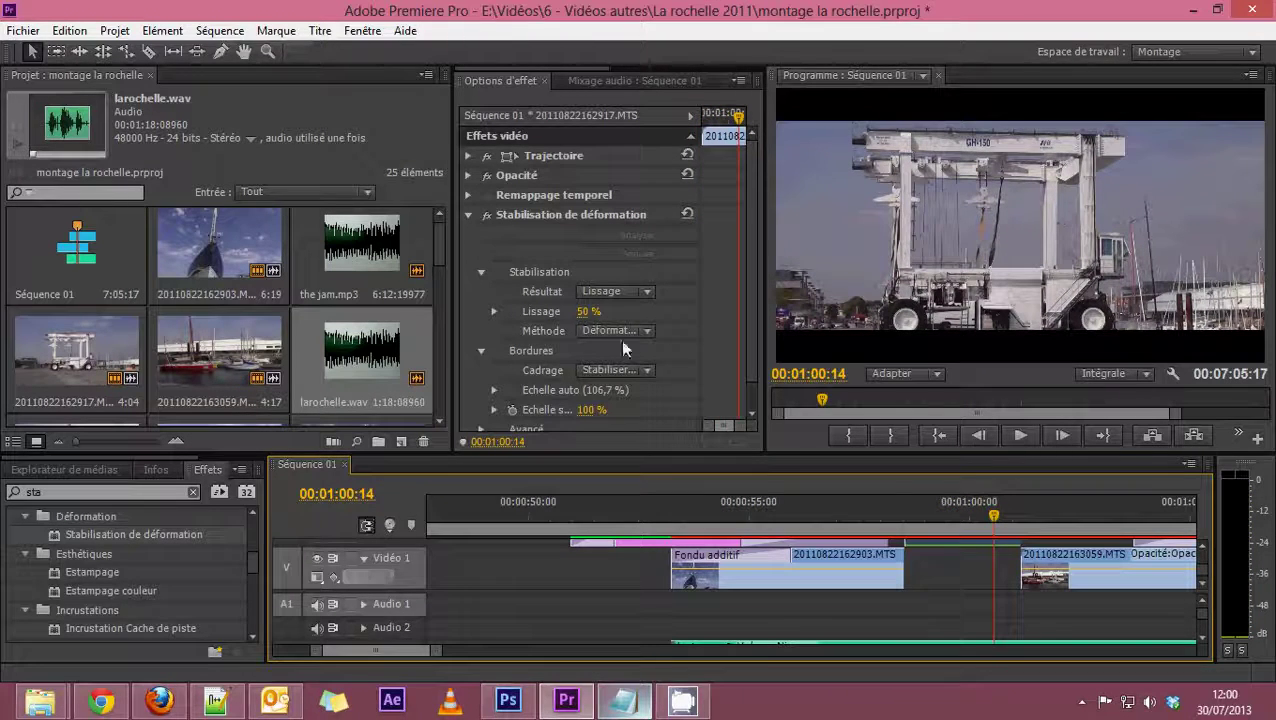
# - Set the stabilisation's Cadrage to Stabiliser, Synthétiser les contours and play the crane clip from near its start
pyautogui.click(641, 370)
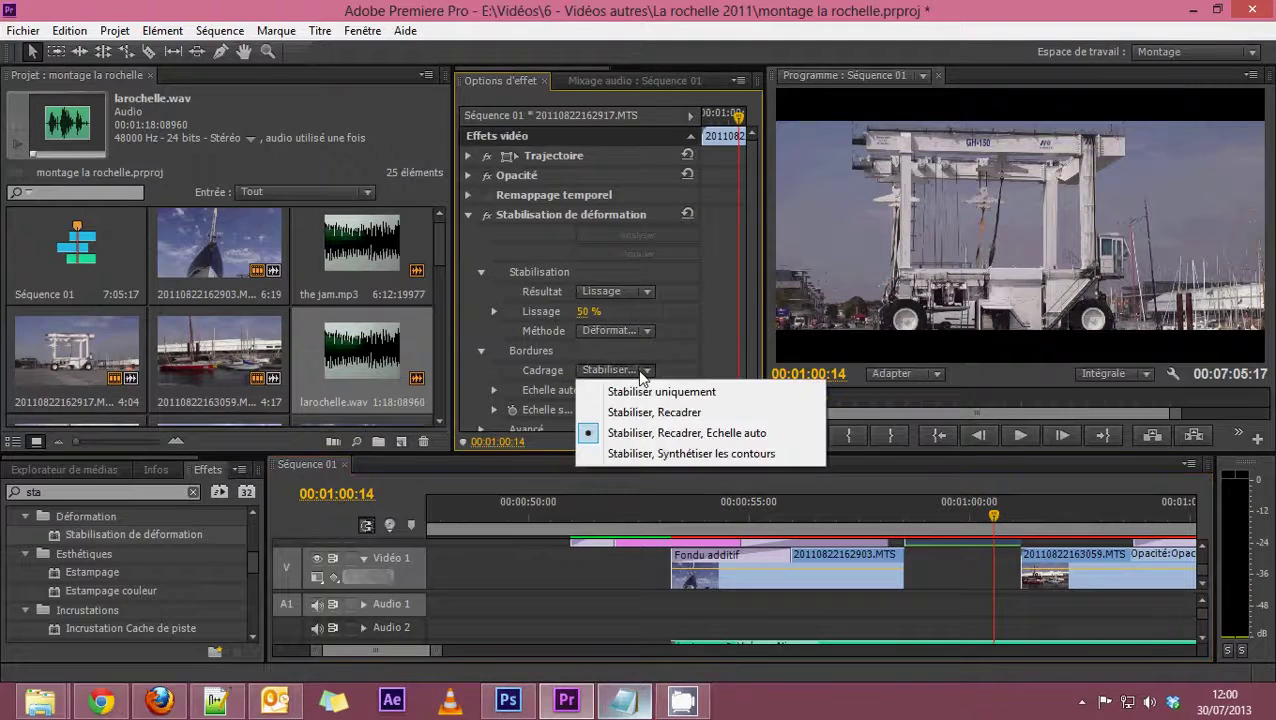
pyautogui.click(655, 455)
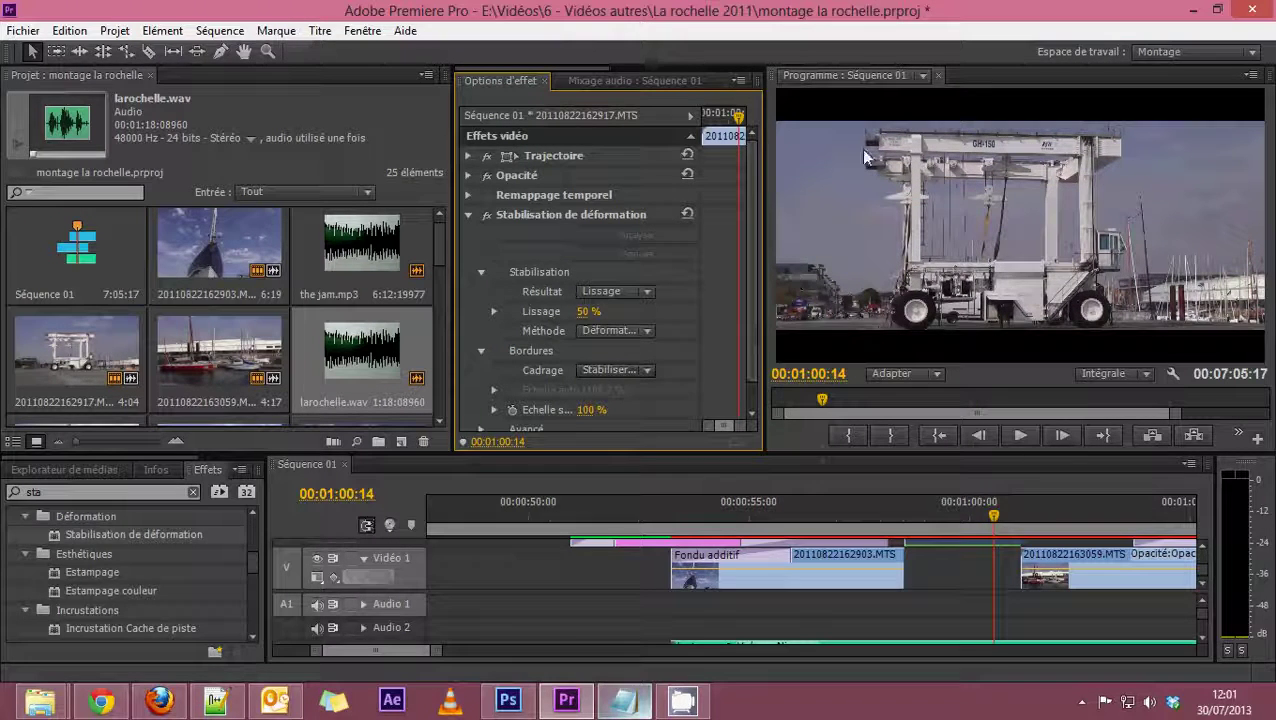
pyautogui.moveTo(932, 515); pyautogui.dragTo(912, 516)
pyautogui.press('space')
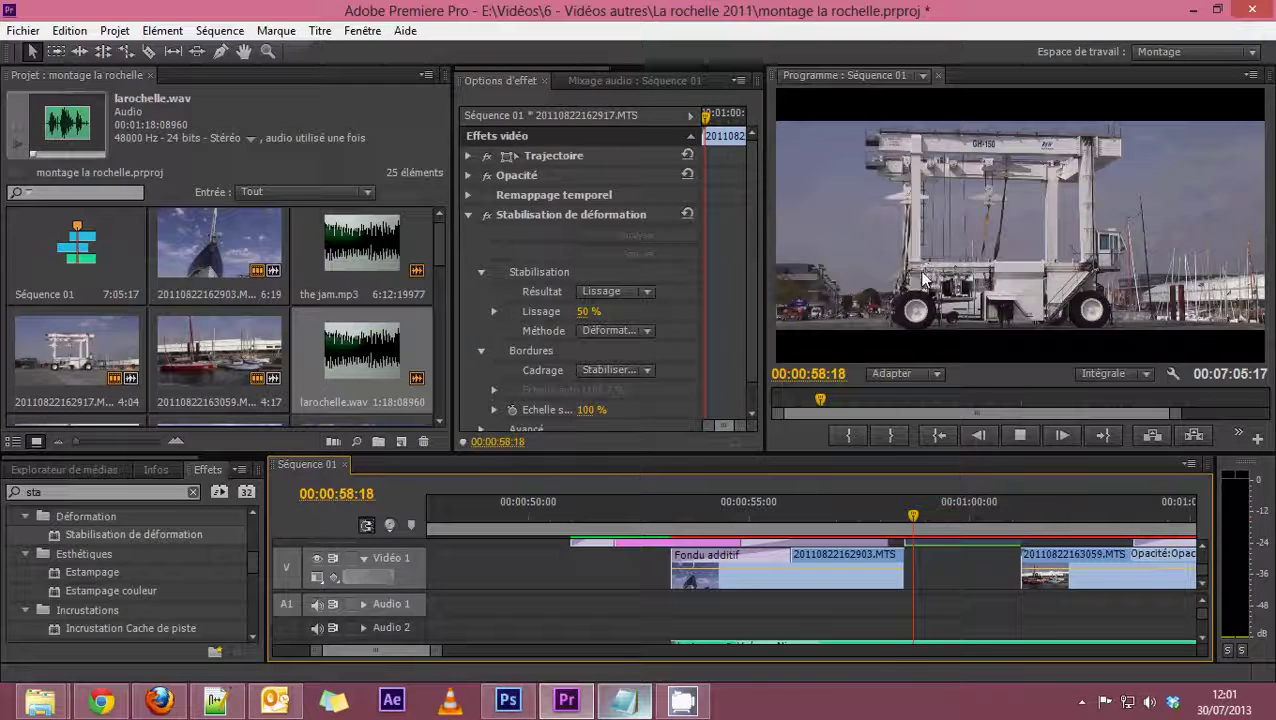
pyautogui.press('space')
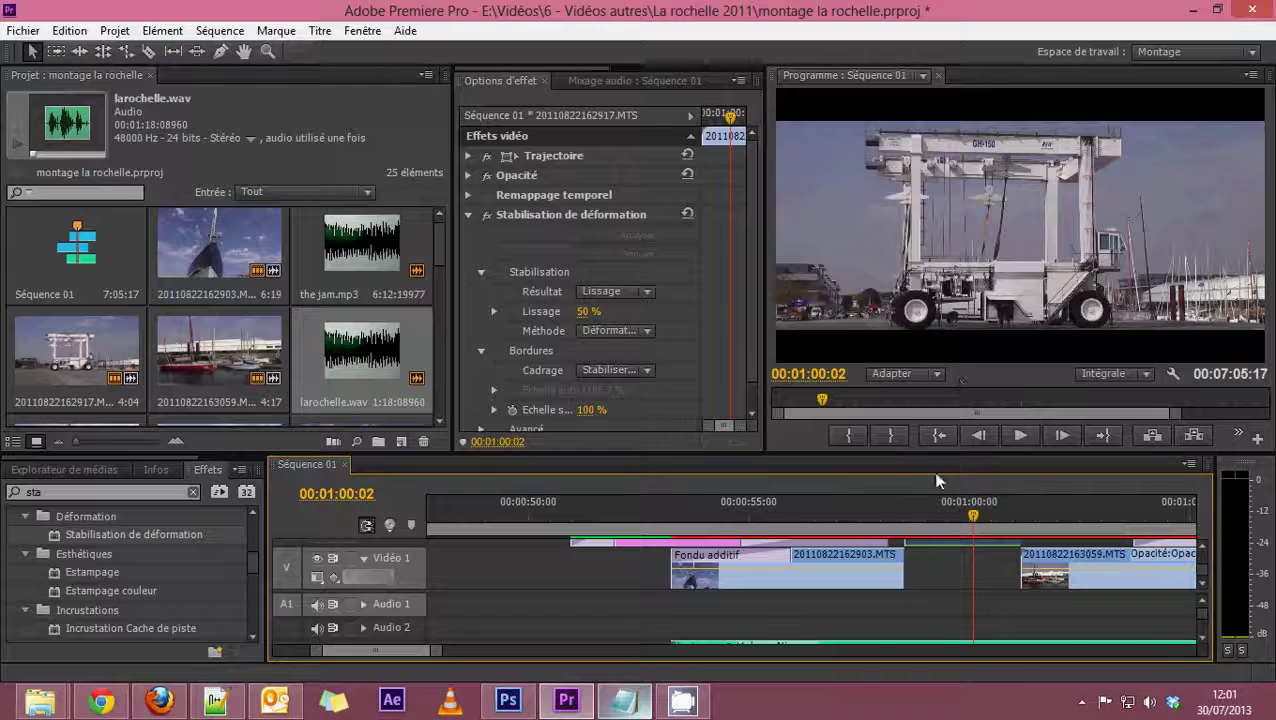
# - Set the stabilisation's Cadrage back to Stabiliser, Recadrer, Echelle auto and move the playhead to 00:00:58:23 near the crane clip's start
pyautogui.click(649, 371)
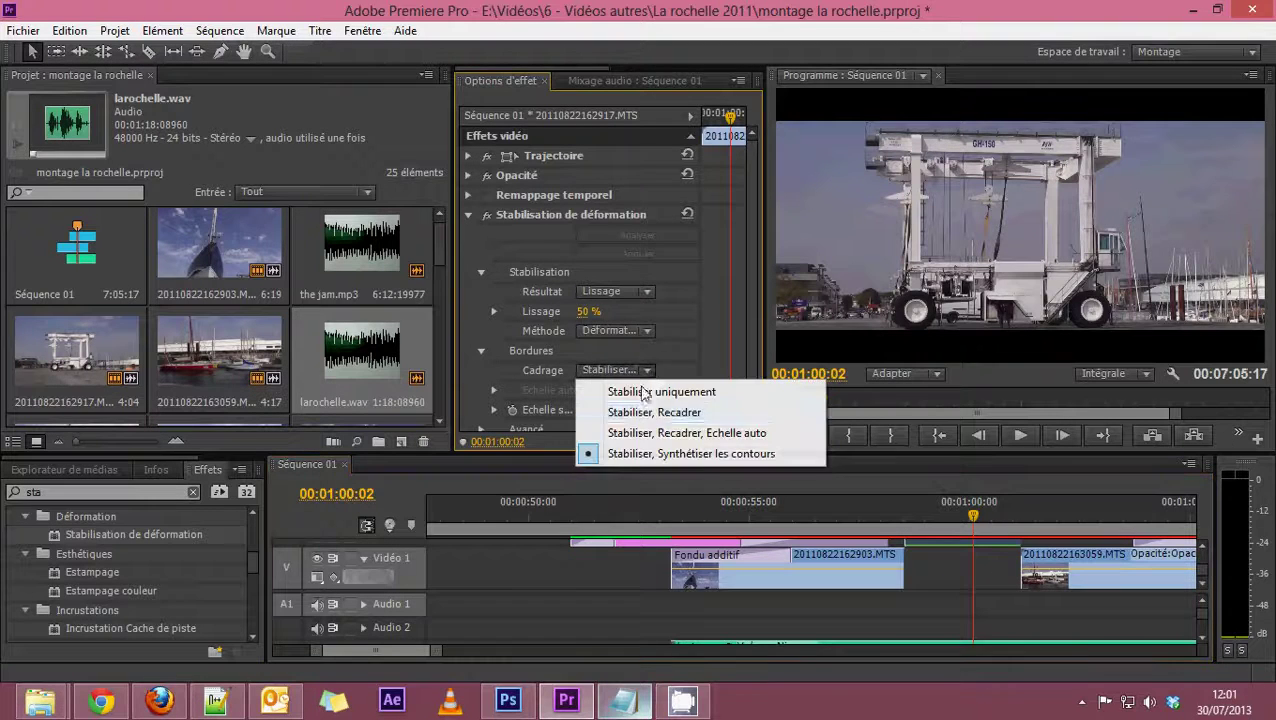
pyautogui.click(634, 433)
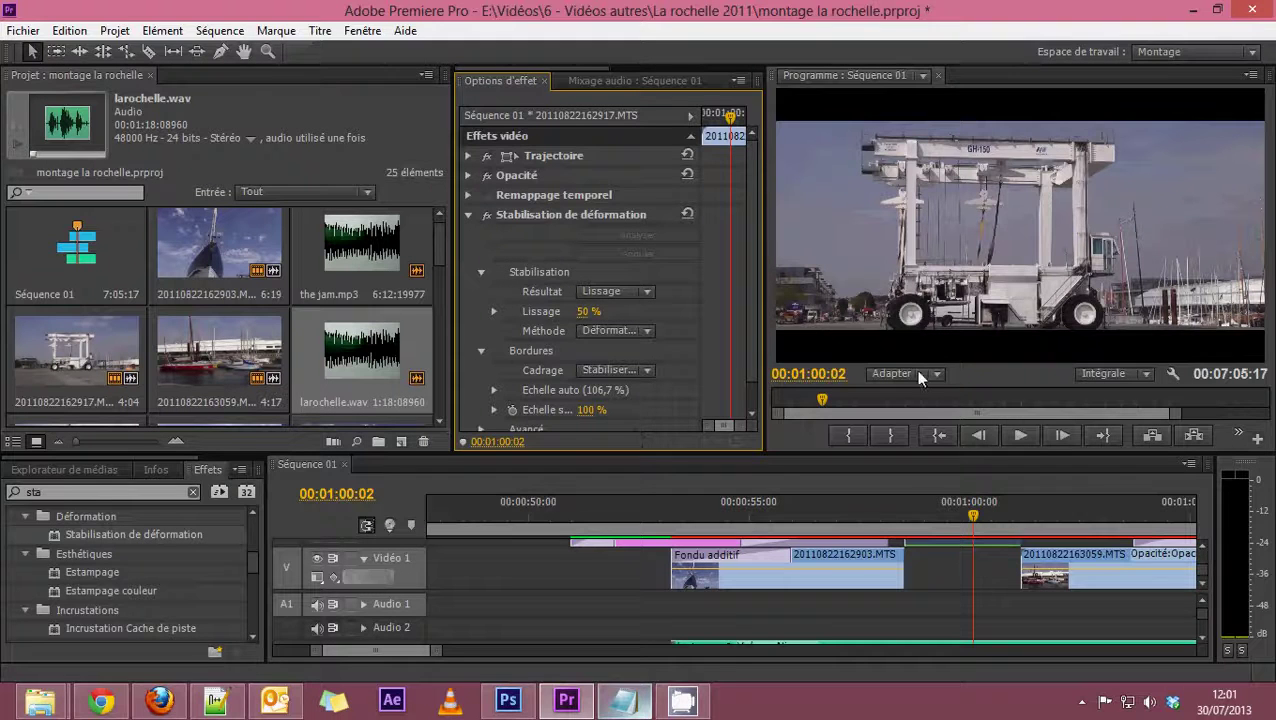
pyautogui.click(913, 514)
pyautogui.click(920, 515)
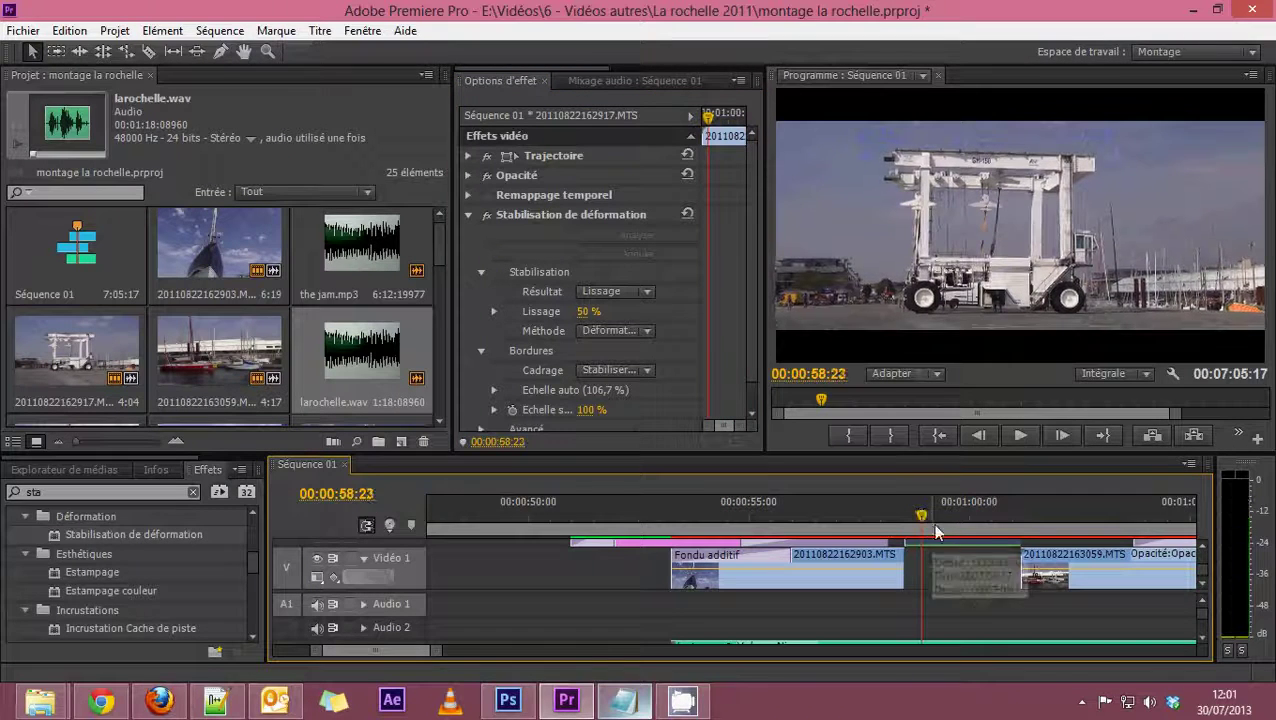
# - Enlarge the timeline's video track area around the crane clip and move the playhead to 00:00:59:15
pyautogui.scroll(1, 1010, 570)
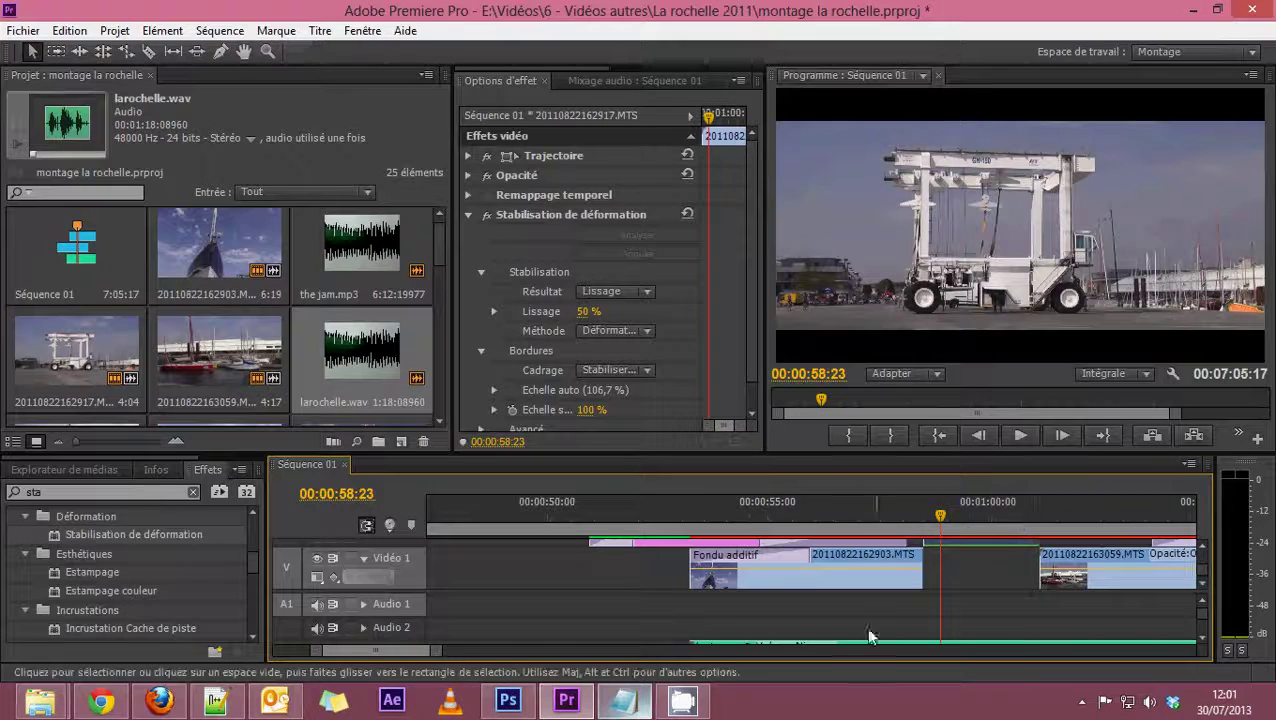
pyautogui.scroll(2, 1207, 572)
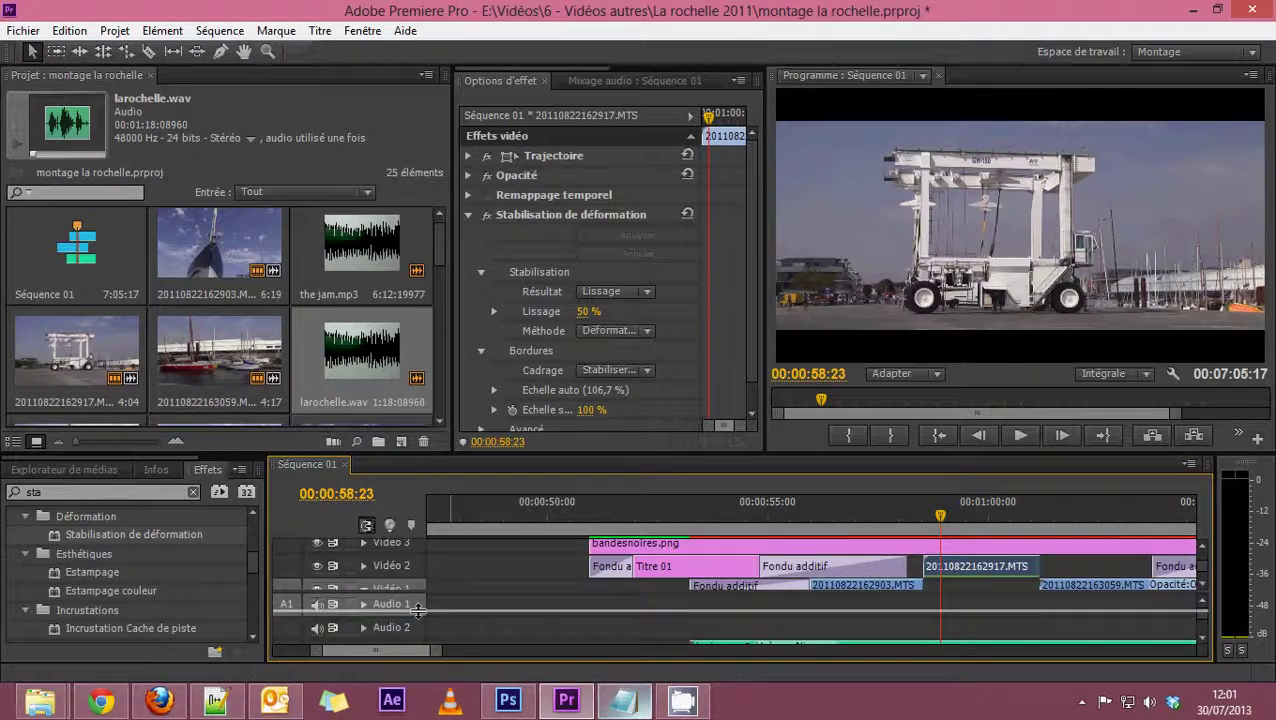
pyautogui.moveTo(420, 592); pyautogui.dragTo(420, 612)
pyautogui.moveTo(938, 507); pyautogui.dragTo(969, 508)
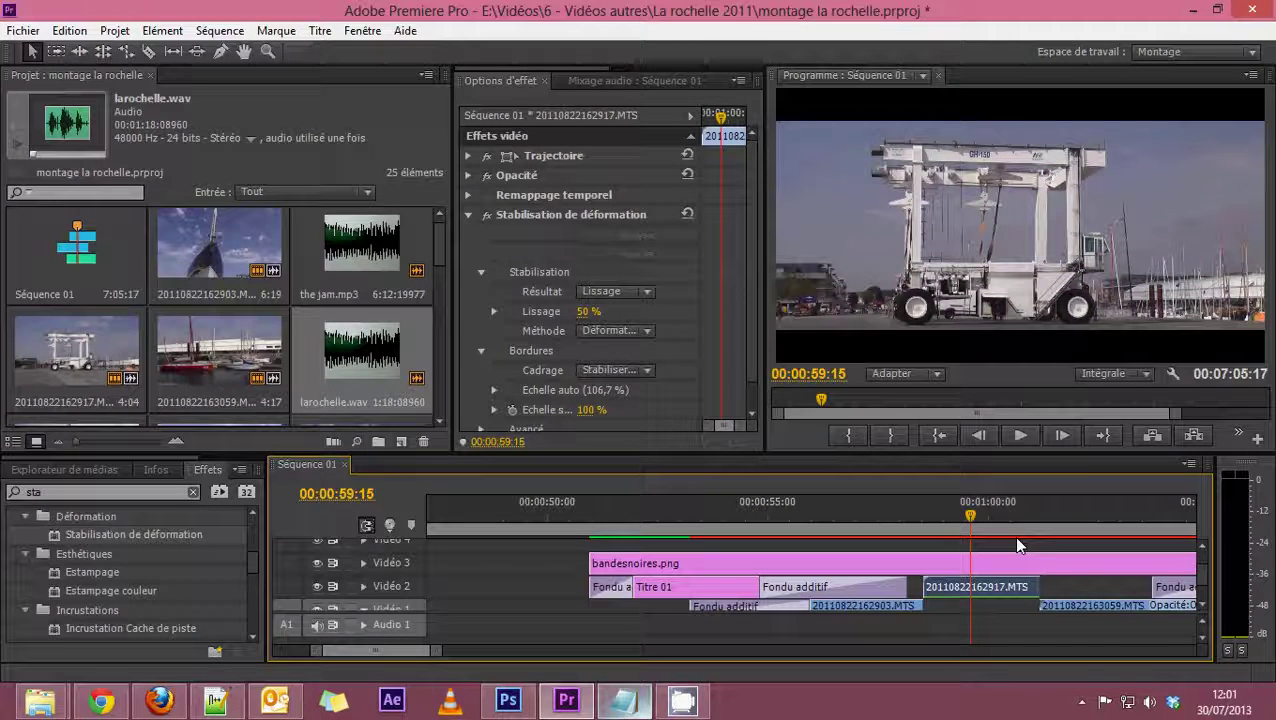
# - Collapse the Stabilisation de déformation settings and zoom the timeline out to show the whole montage
pyautogui.click(466, 216)
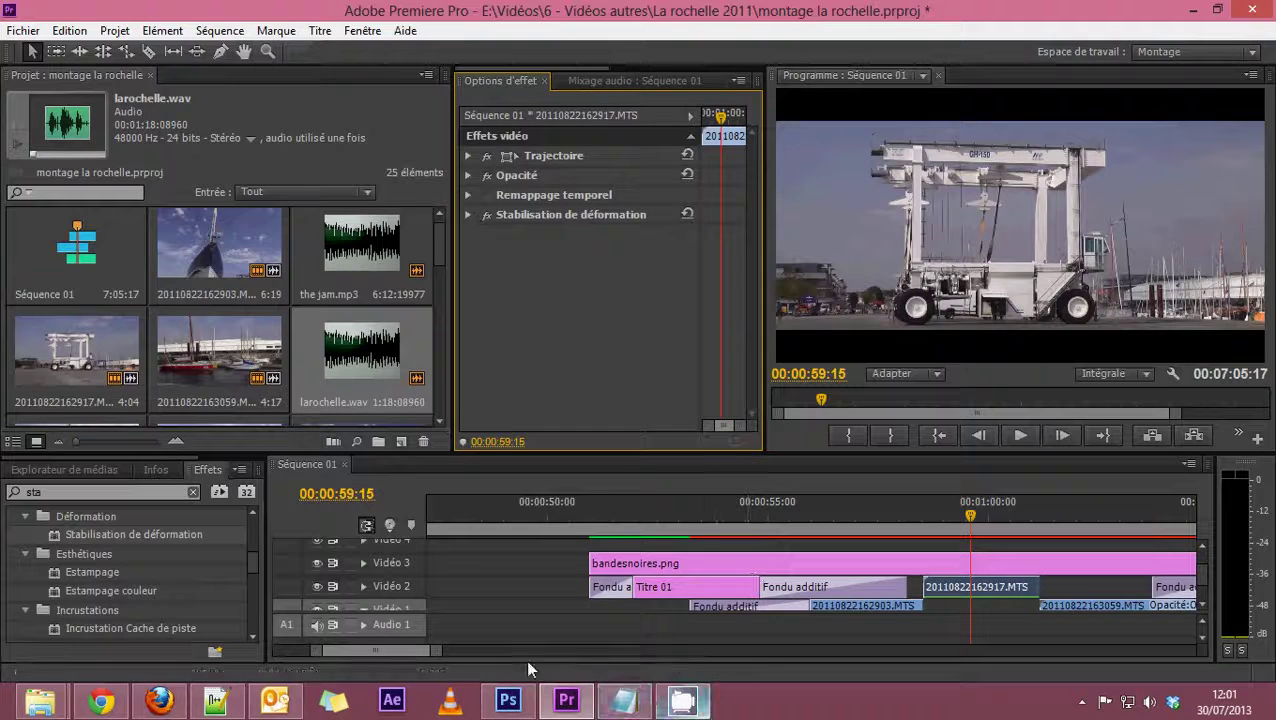
pyautogui.moveTo(440, 650); pyautogui.dragTo(607, 653)
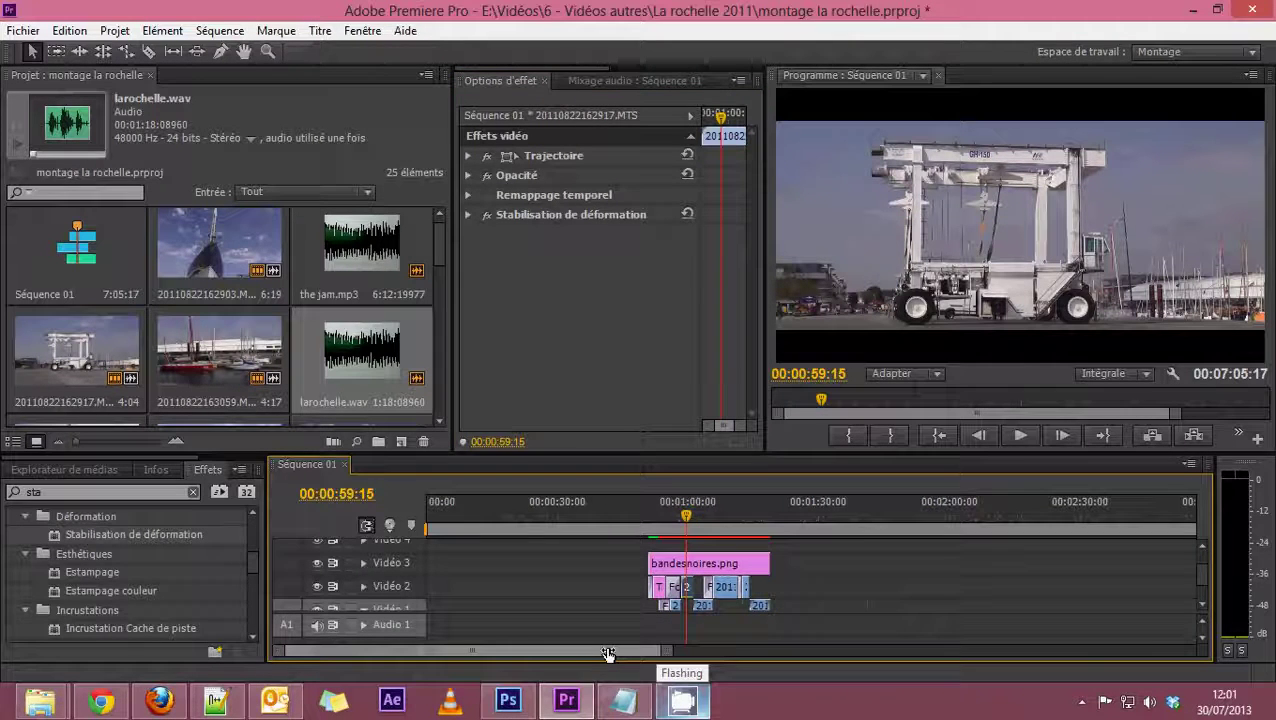